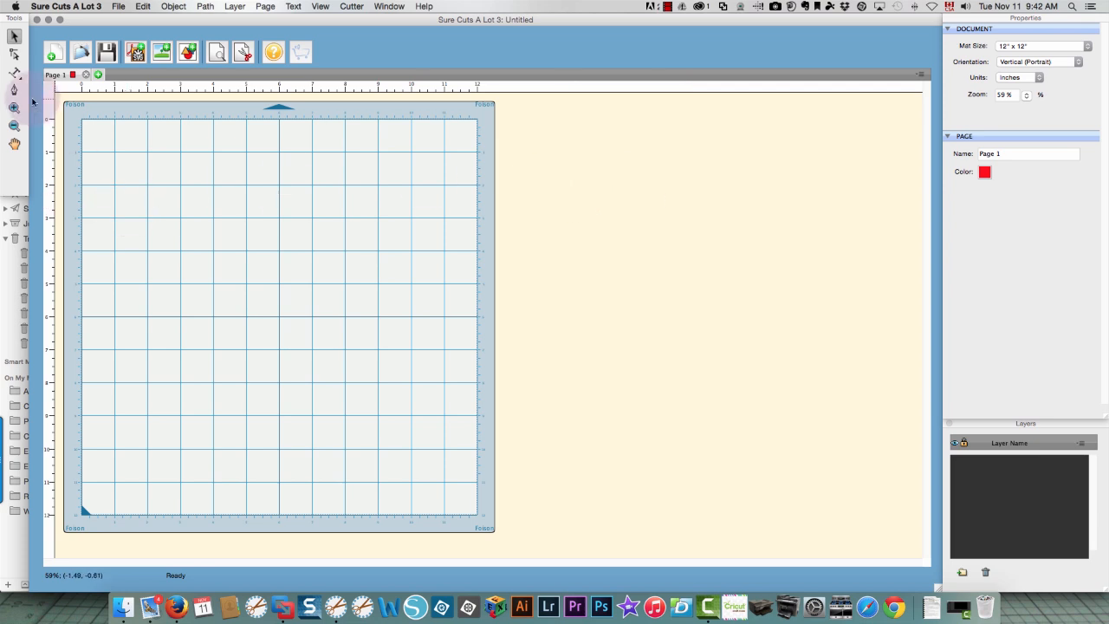
Open the shape library and place a basic circle on the mat.
click(14, 73)
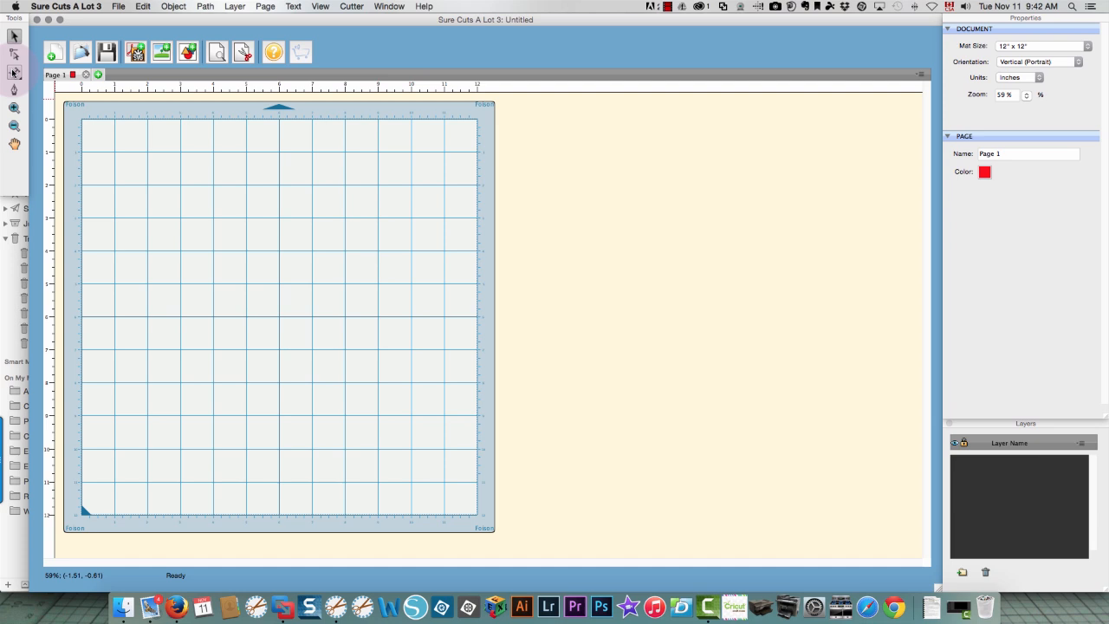
click(146, 166)
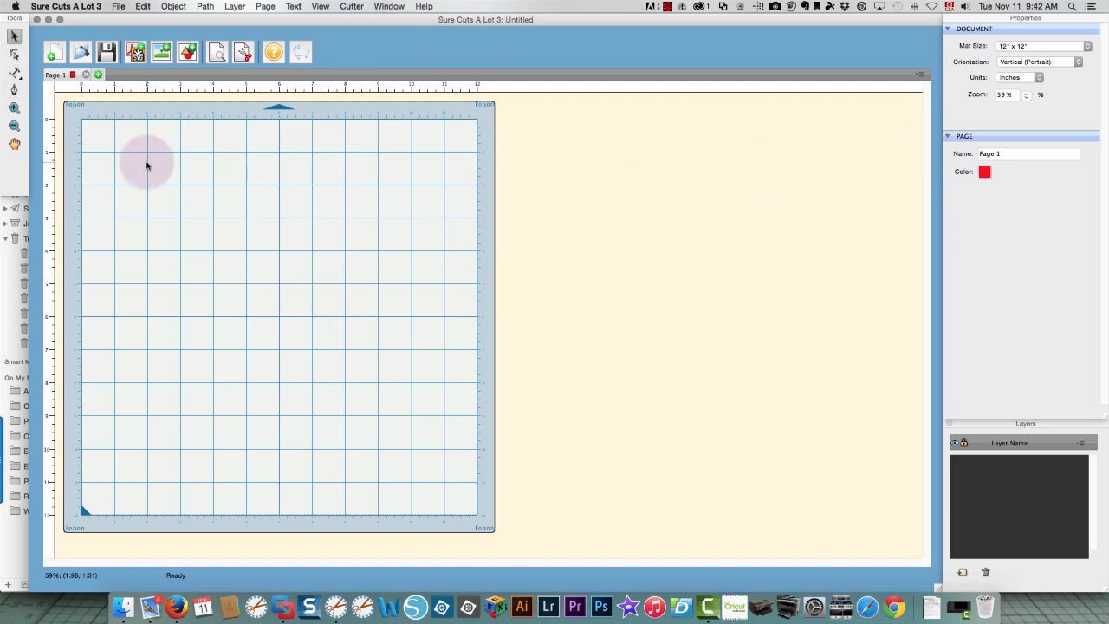
click(385, 7)
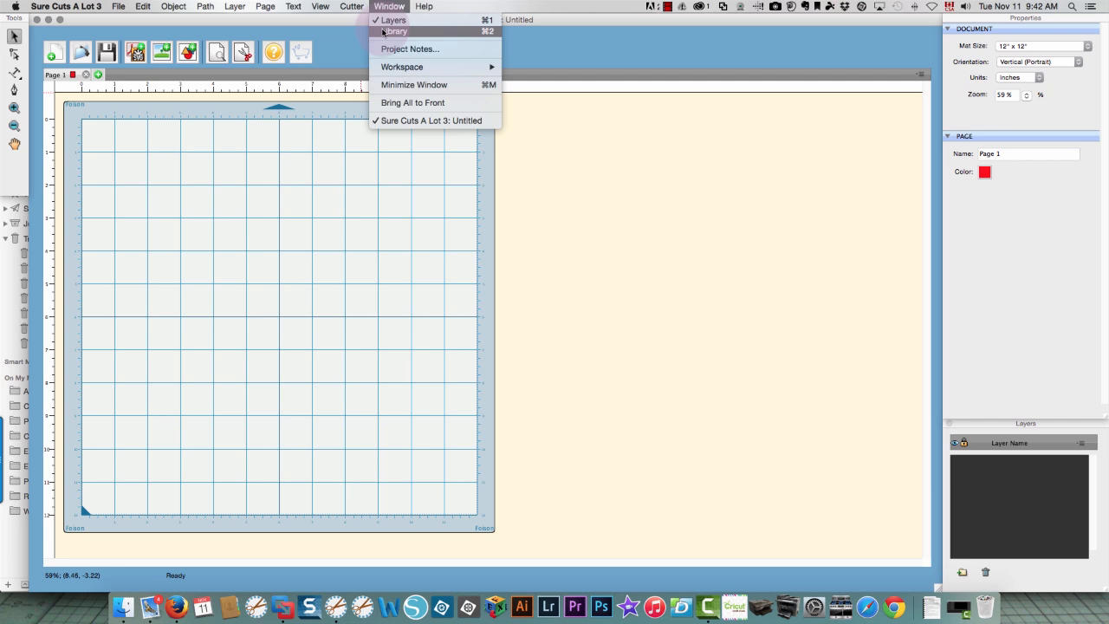
click(390, 31)
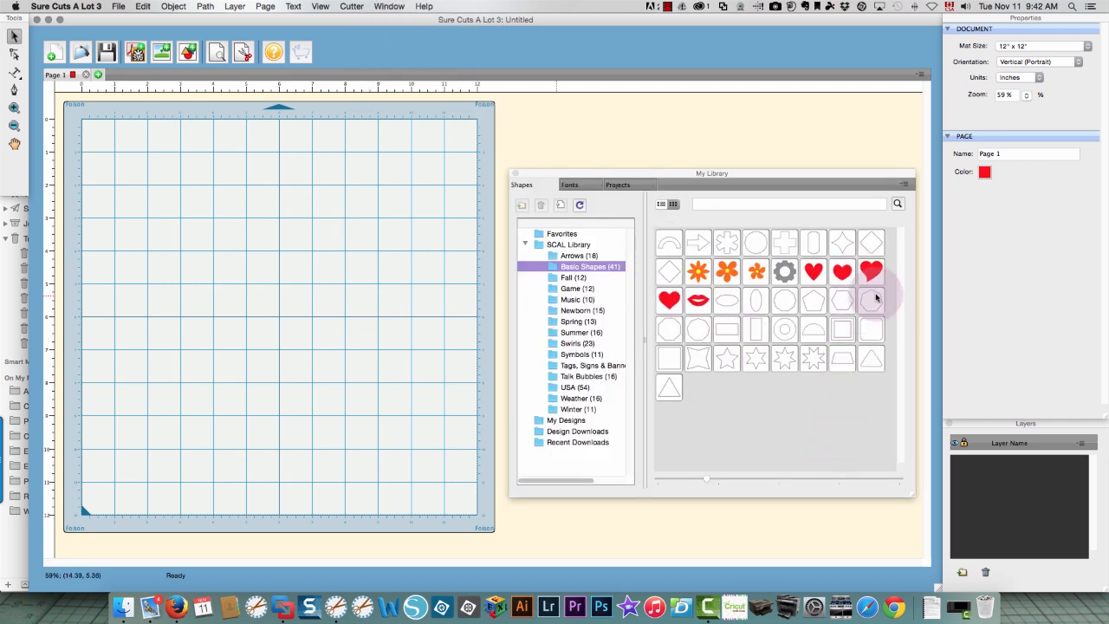
drag(758, 246, 186, 230)
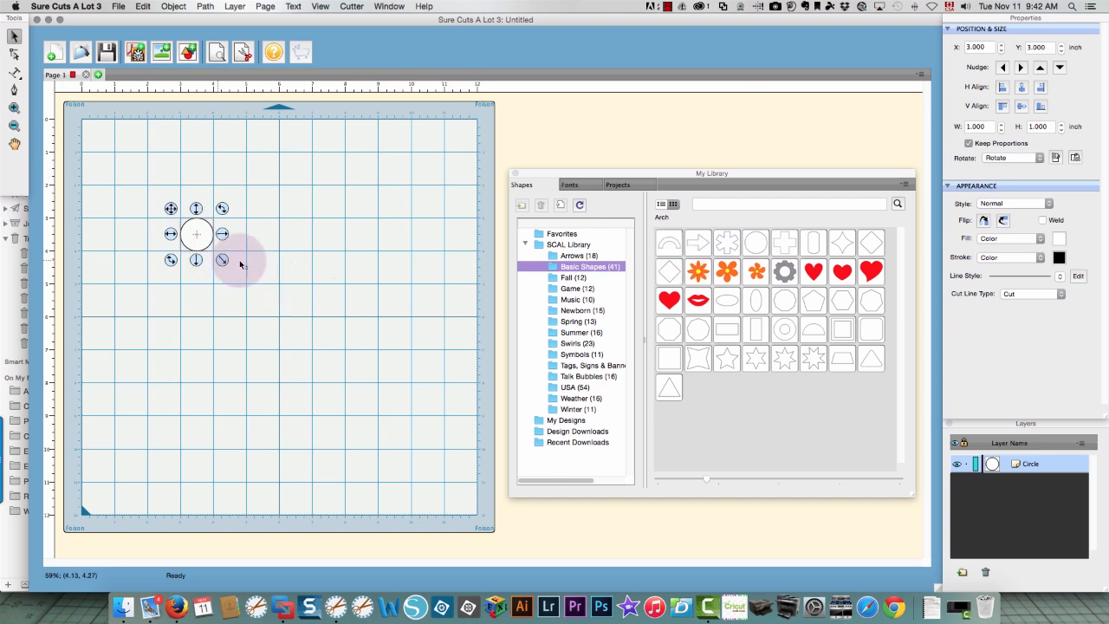
Set the circle's width to 9.5 inches with its proportions kept.
click(989, 127)
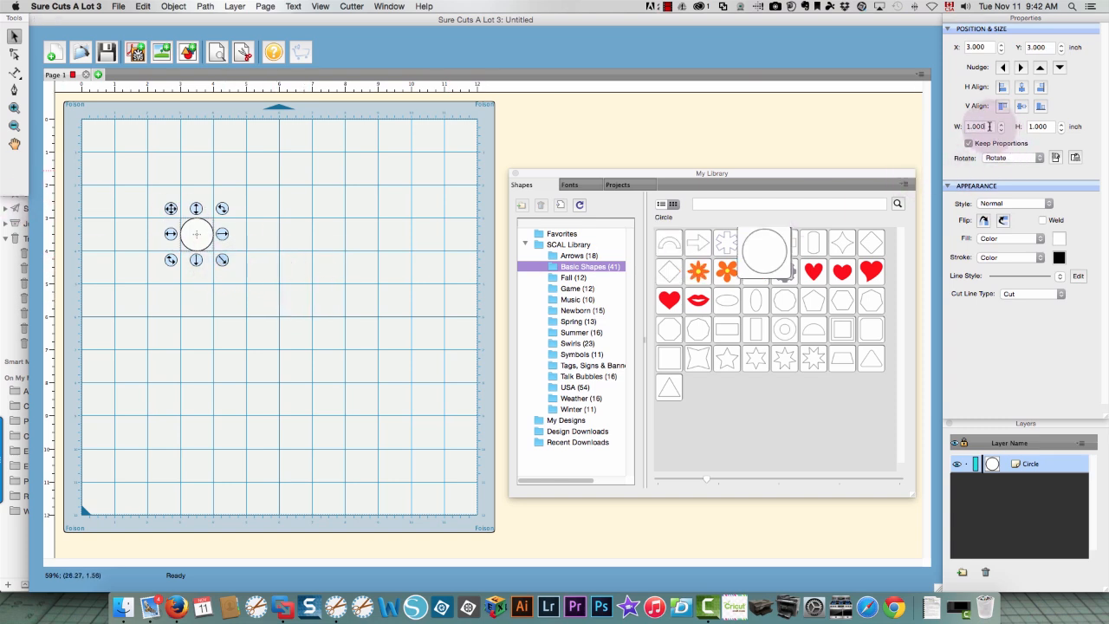
double_click(989, 126)
text(9)
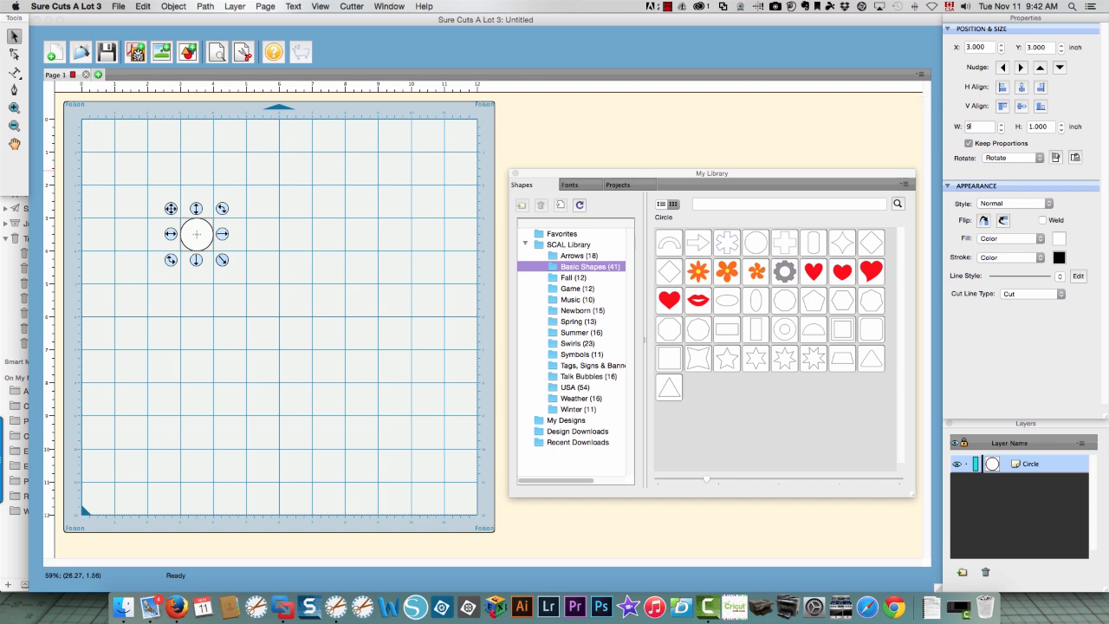
text(.5)
key(Tab)
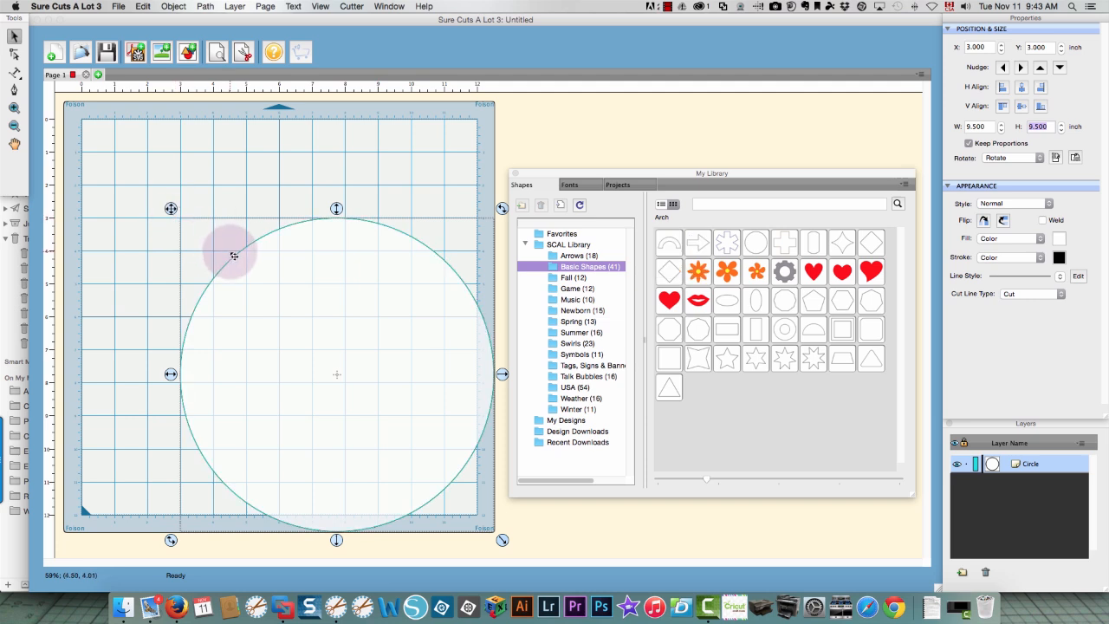
Move the circle to roughly the middle of the mat, at about X 1.39 and Y 1.63 inches.
drag(230, 250, 178, 198)
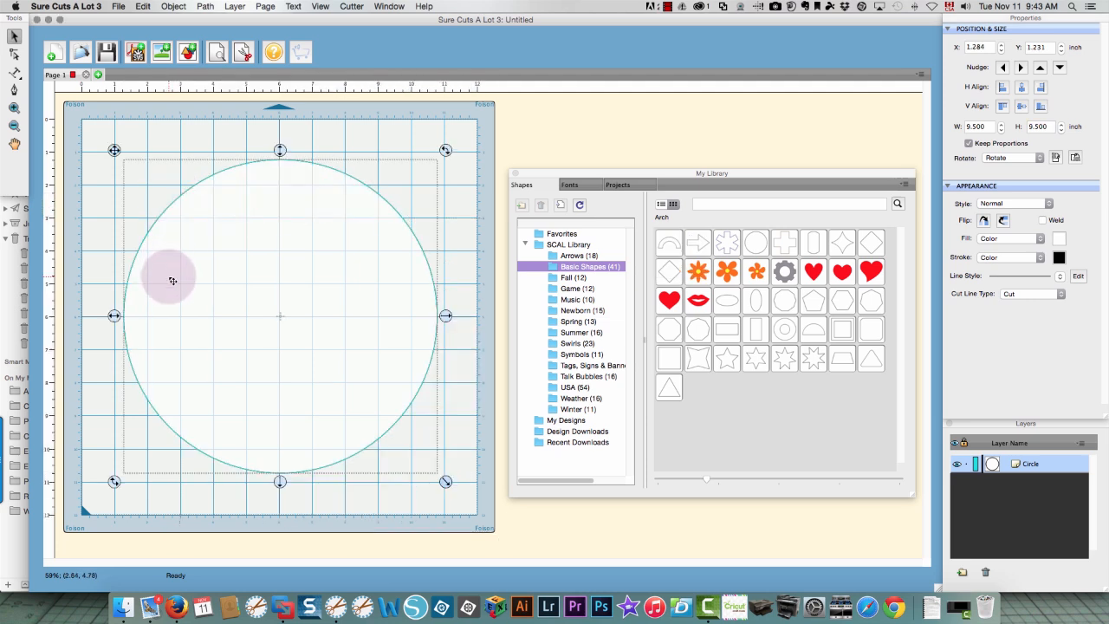
click(309, 162)
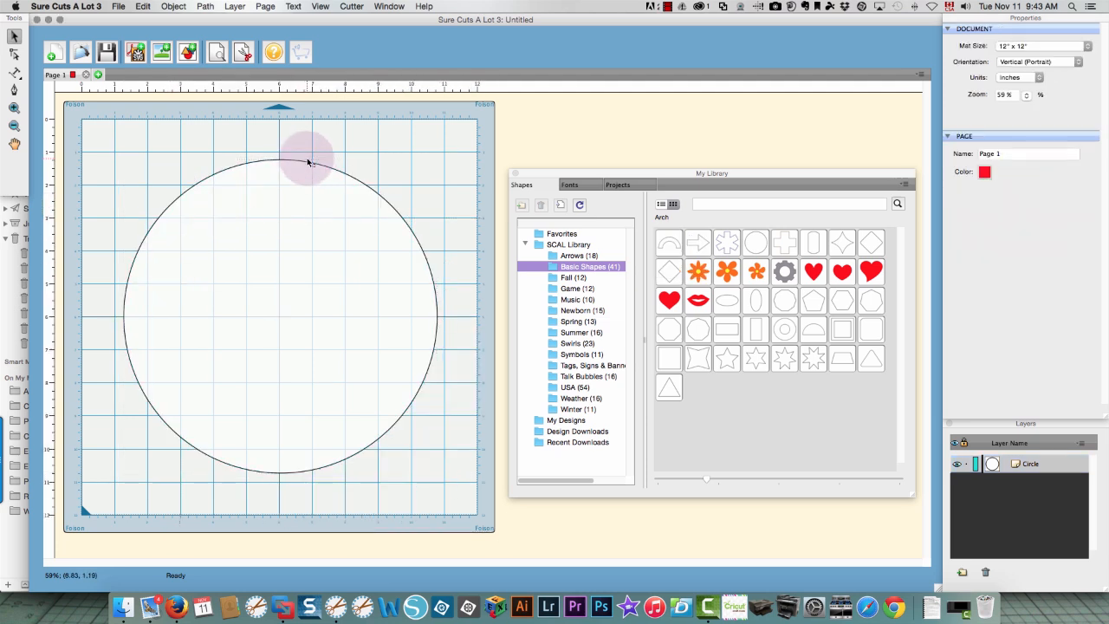
drag(308, 162, 312, 175)
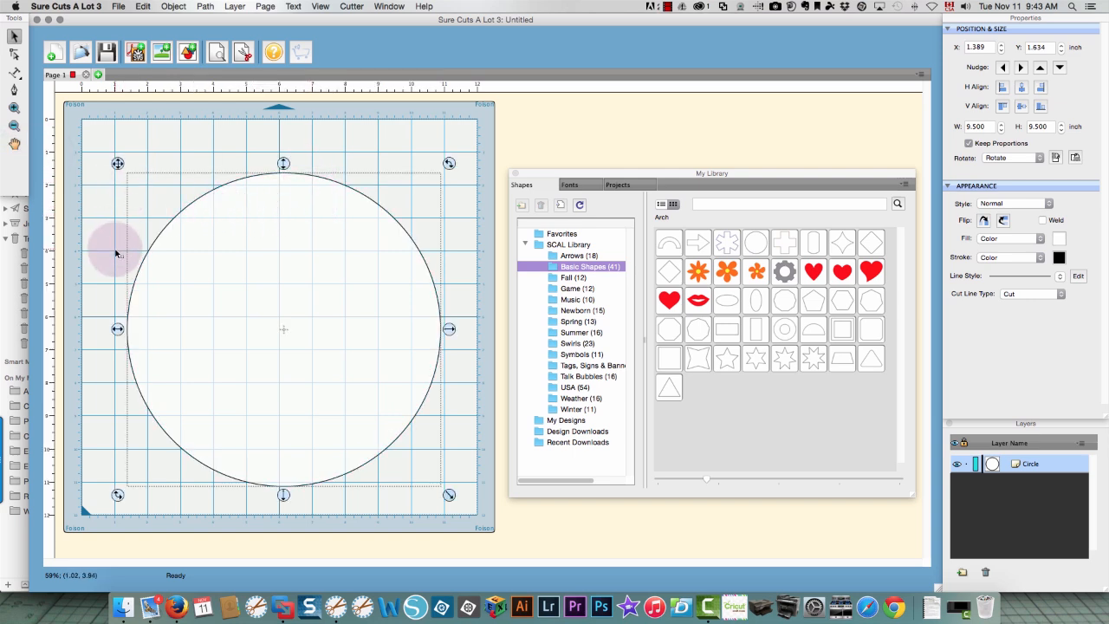
Add the text SANTA'S MILK & COOKIES along the circle with the Type on Path tool, and shift it with leading spaces to centre it over the top.
click(15, 74)
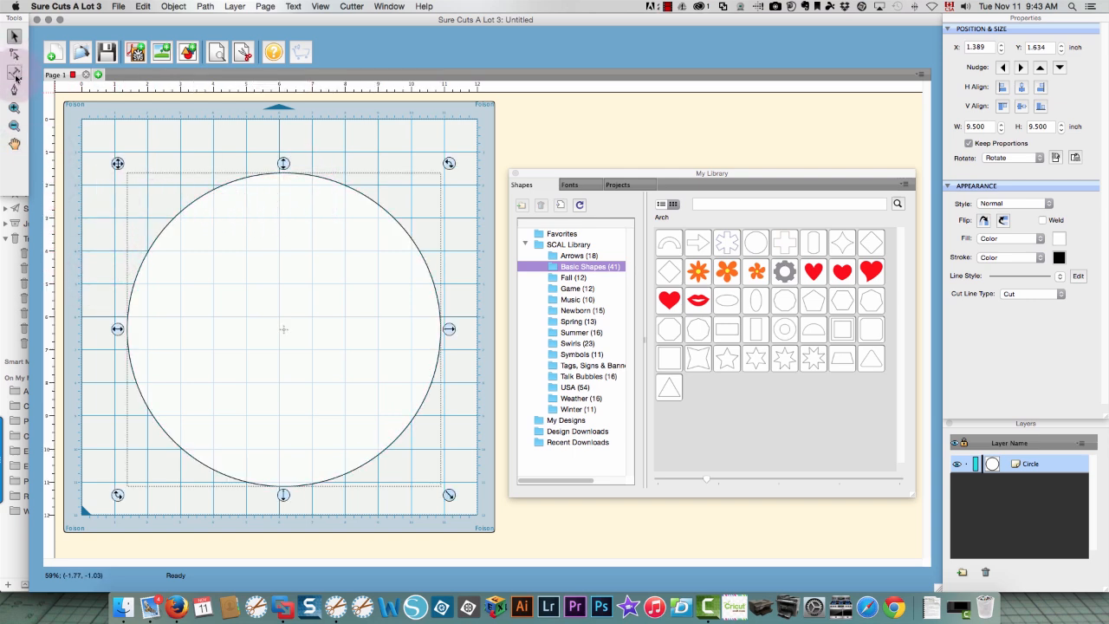
drag(15, 75, 36, 103)
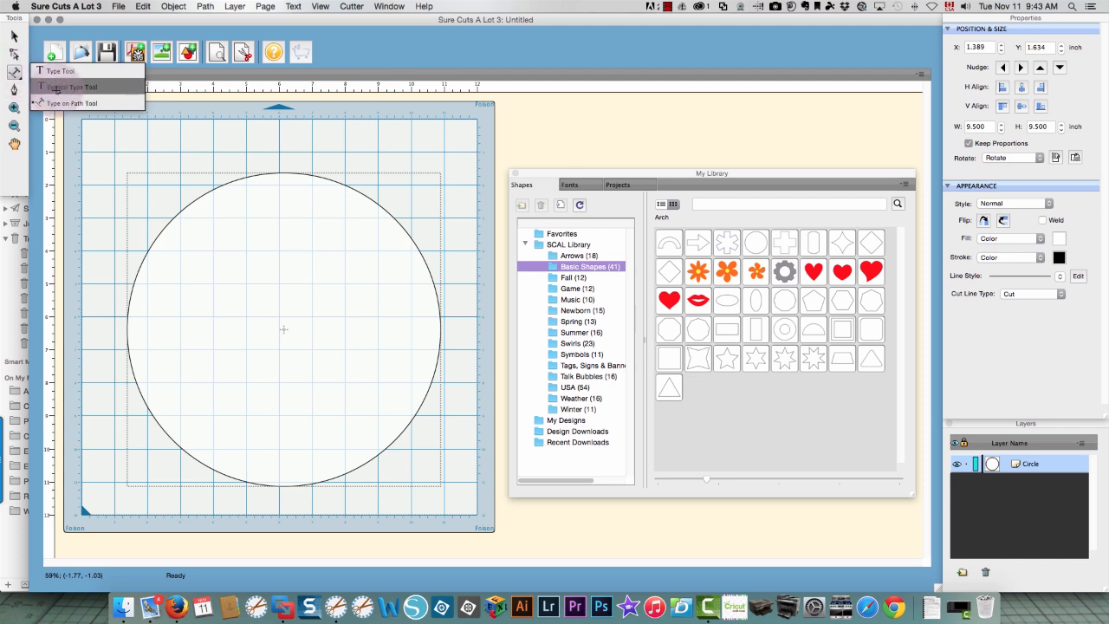
click(110, 259)
click(127, 296)
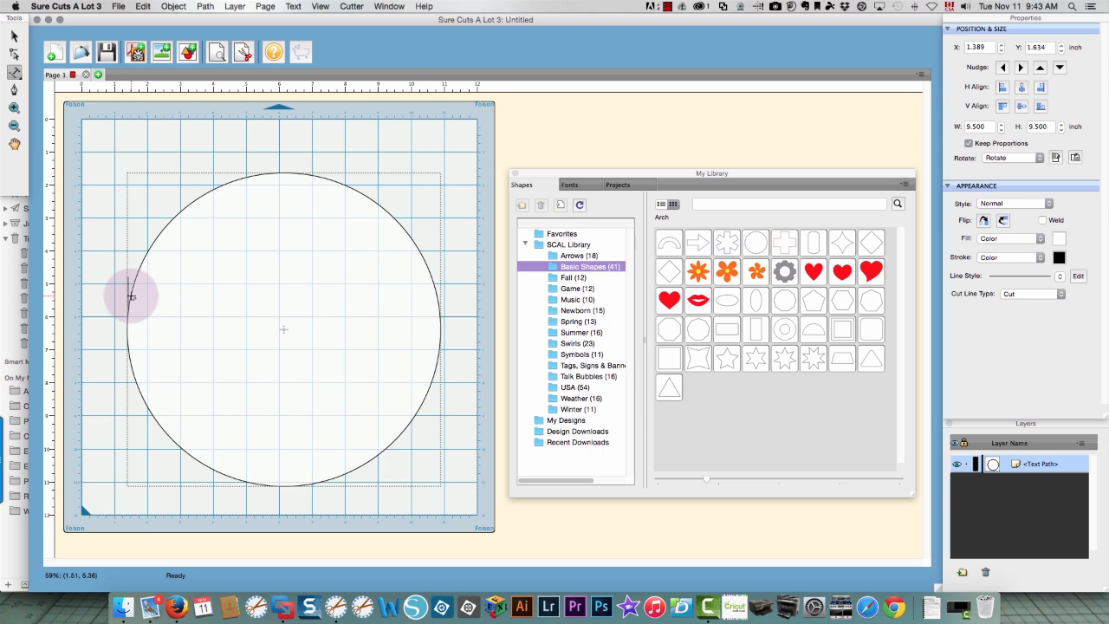
text(SA)
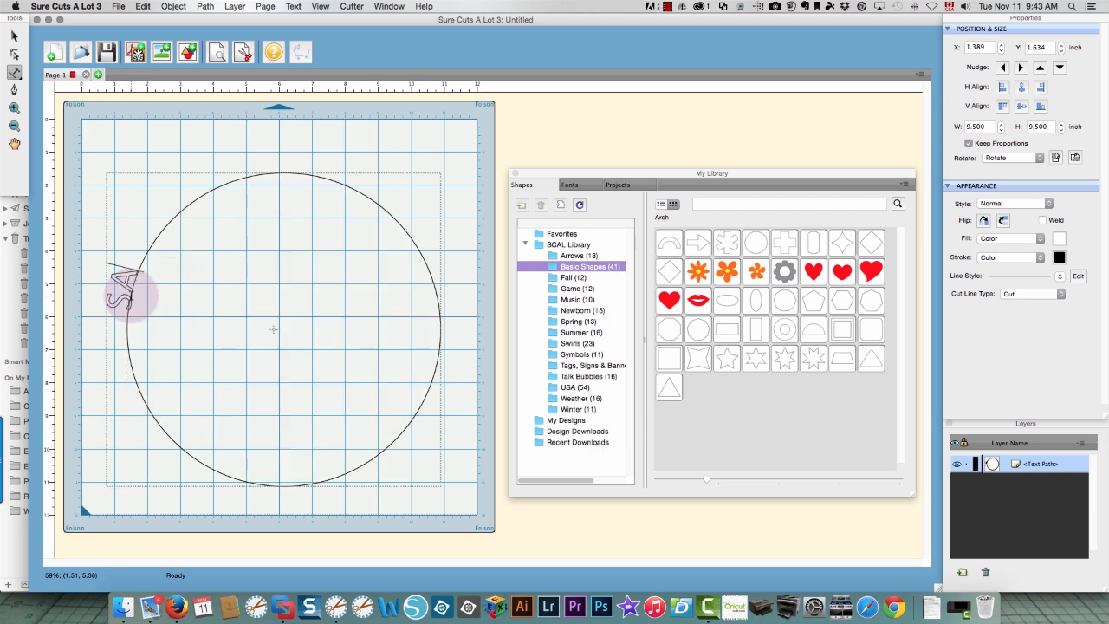
text(NTA'S)
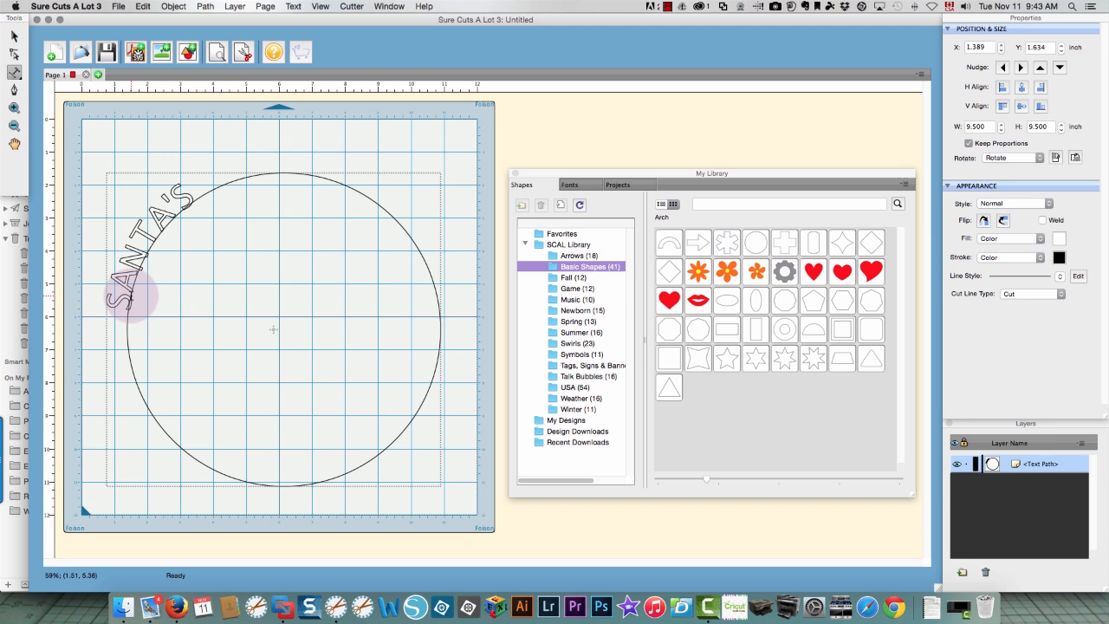
text( MILK)
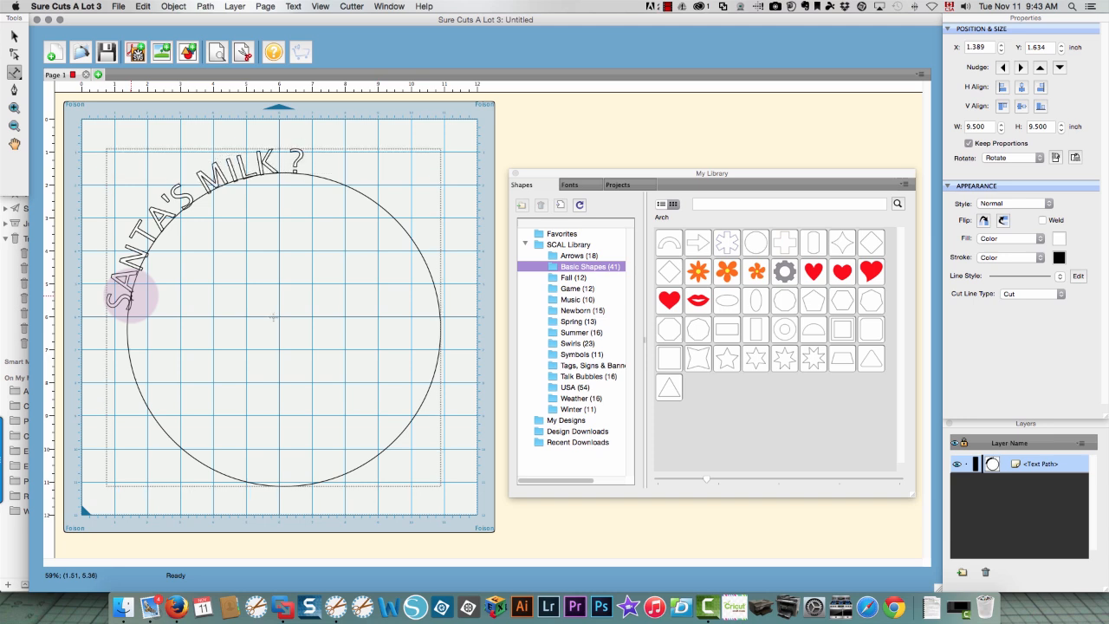
text( & COOKIES)
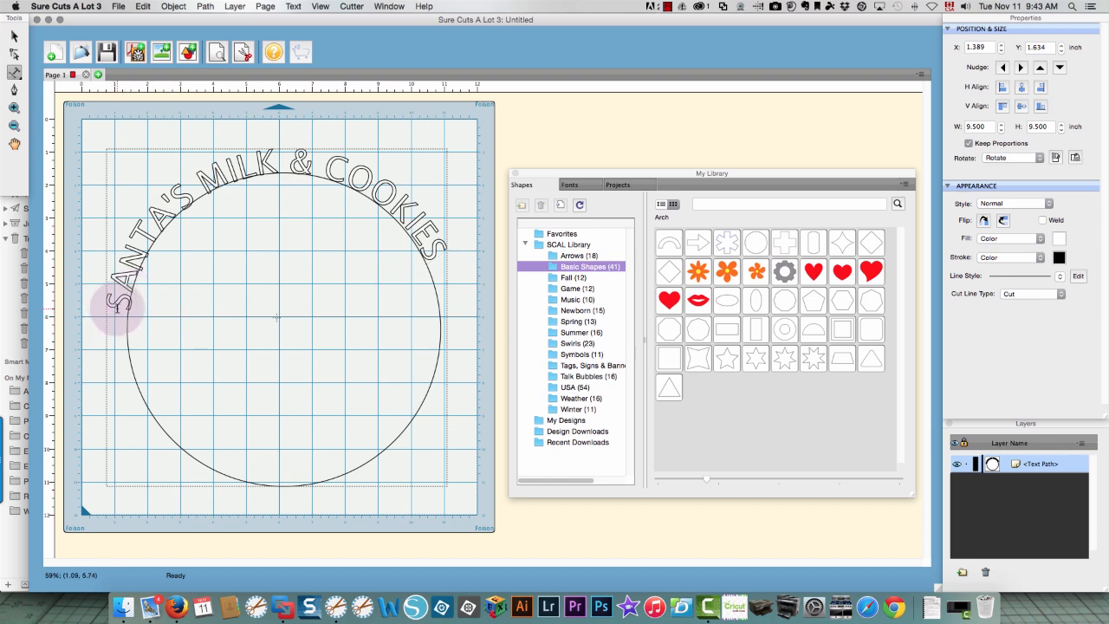
click(117, 305)
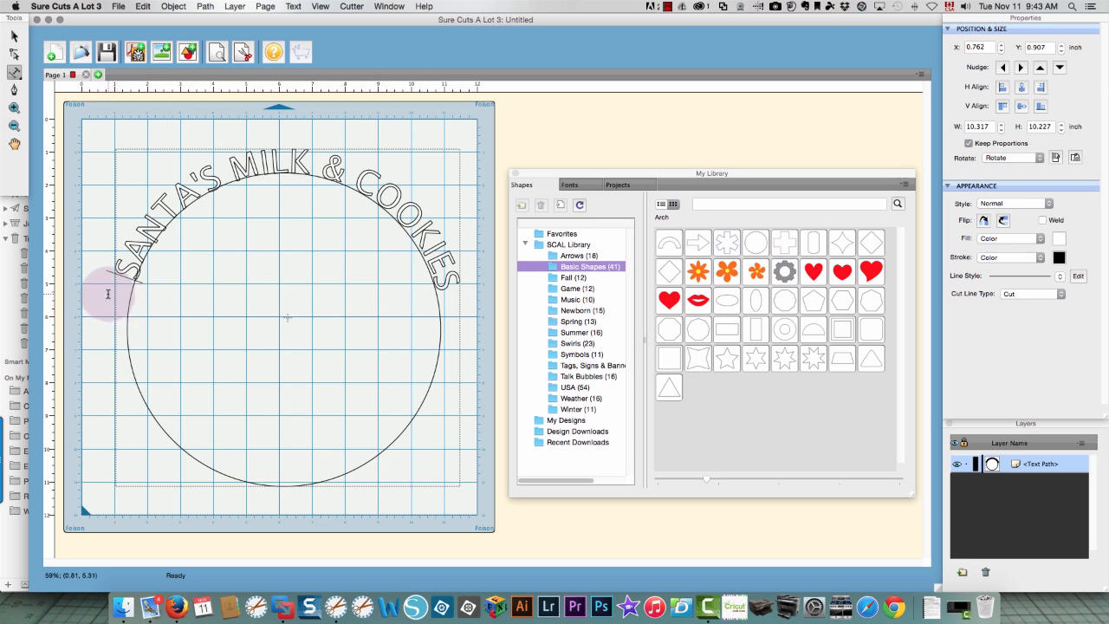
key(BackSpace)
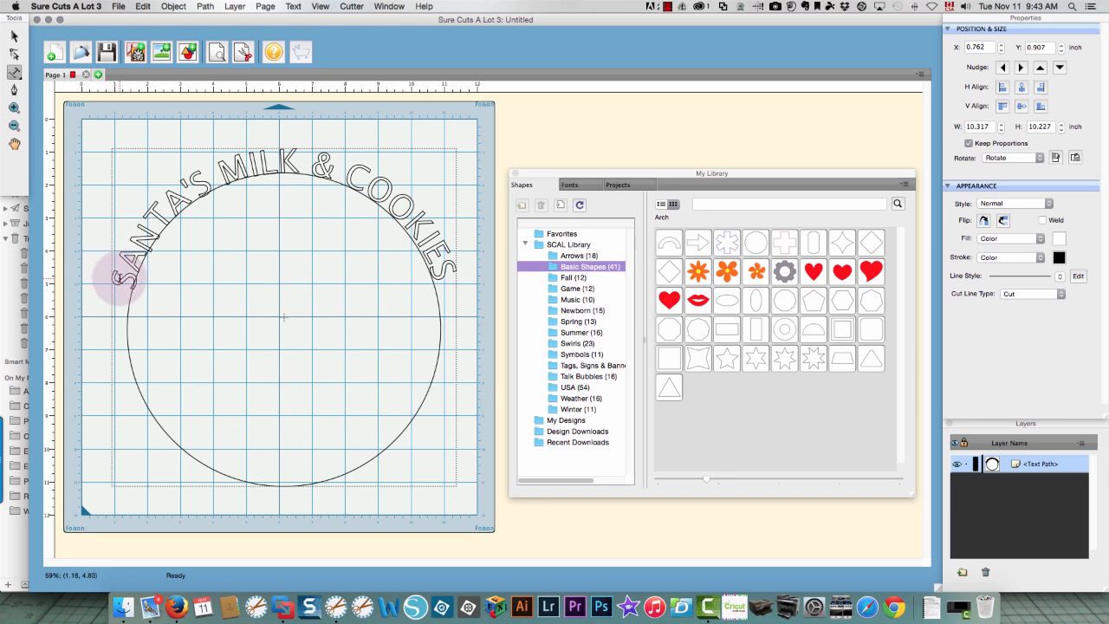
Try Marker Felt Thin on the whole curved text, and set its font to Marker Felt Wide.
drag(122, 277, 448, 265)
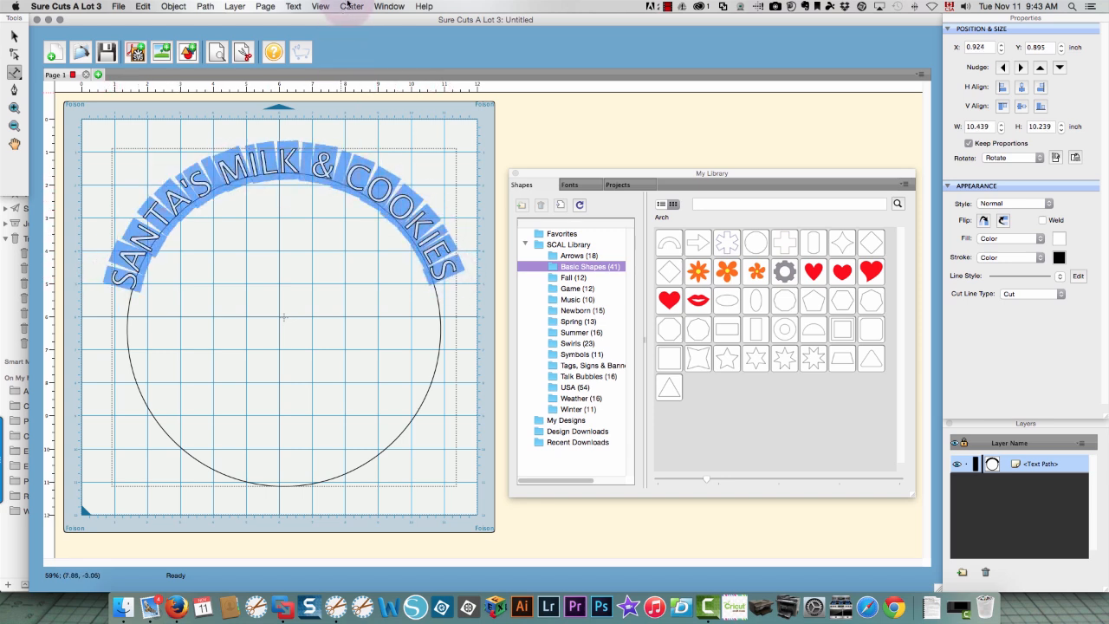
click(293, 6)
mouse_move(320, 6)
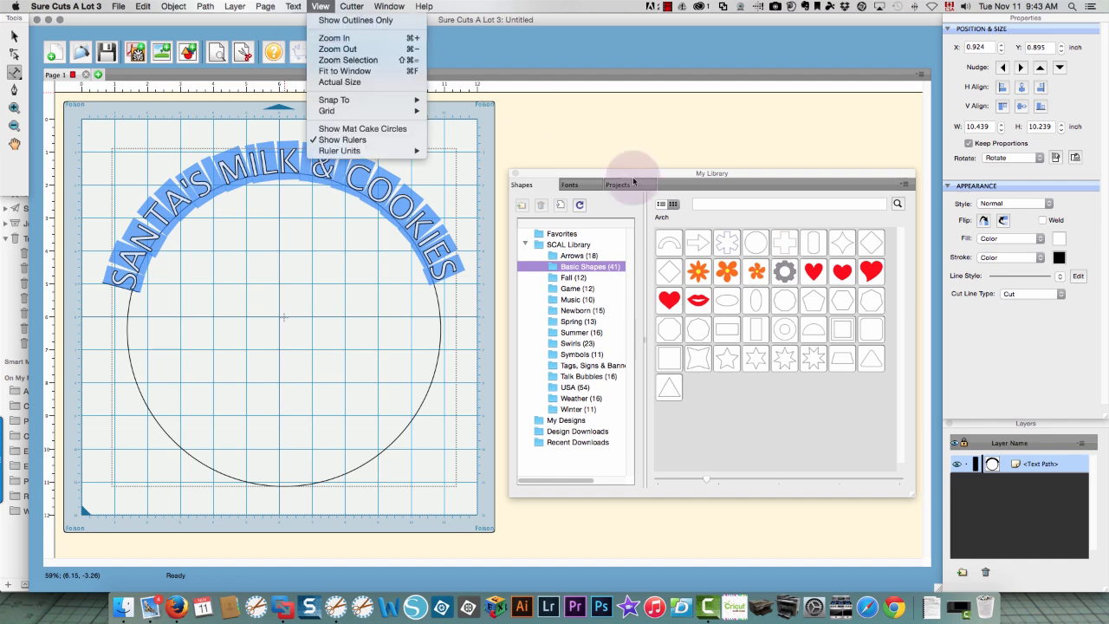
click(582, 185)
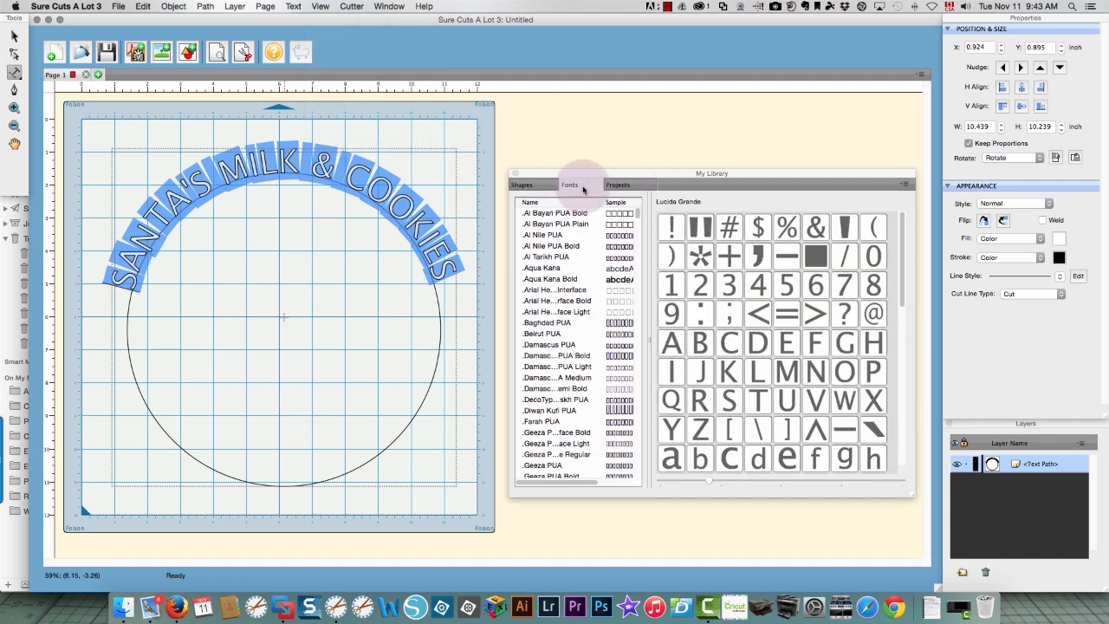
scroll(586, 370, down, 1)
scroll(587, 370, down, 5)
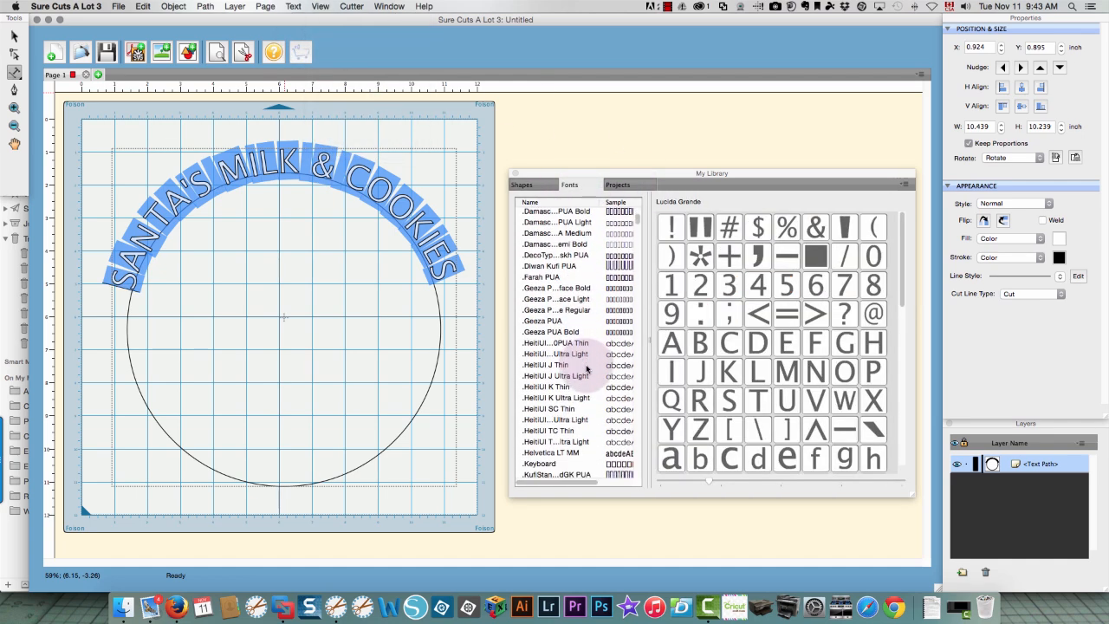
scroll(587, 370, down, 10)
click(547, 417)
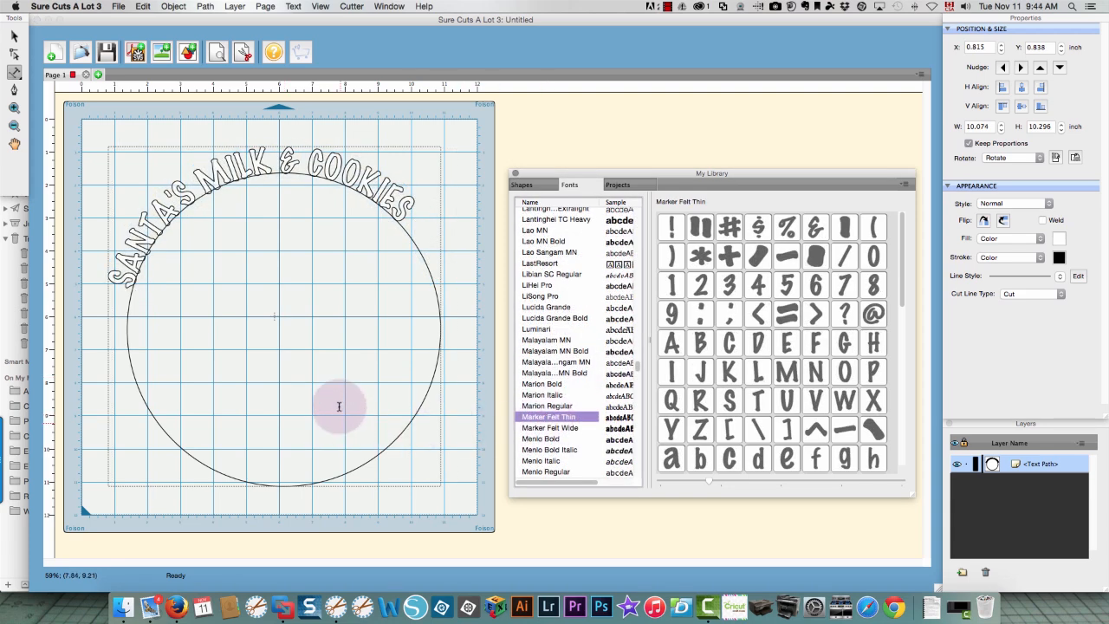
click(575, 430)
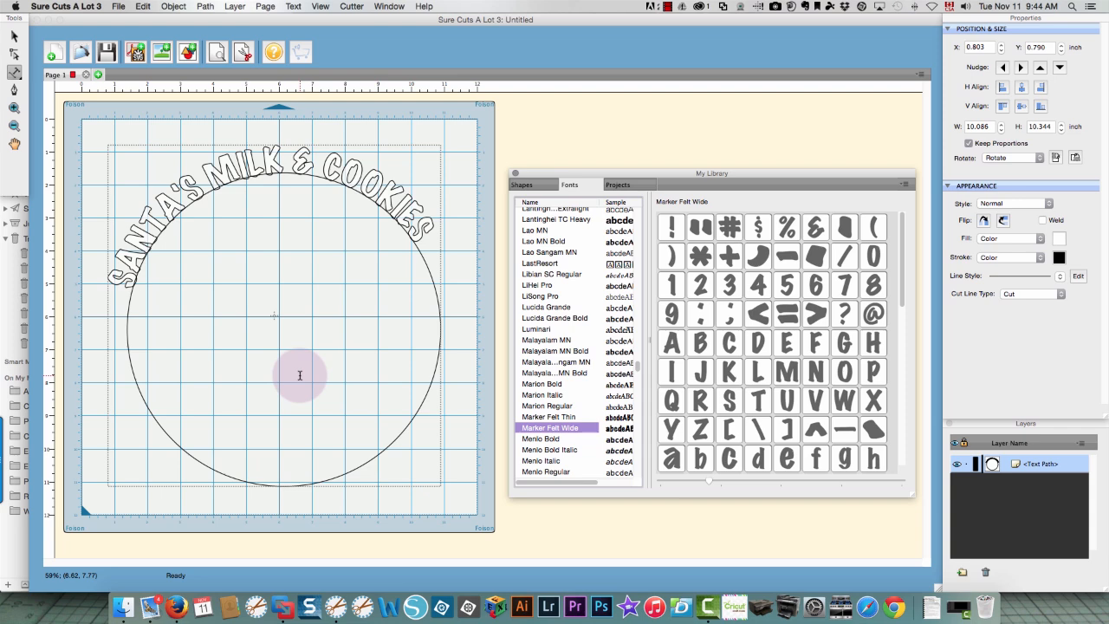
Re-centre the curved text over the top of the circle and convert it with Object to Path.
click(116, 284)
drag(116, 282, 121, 285)
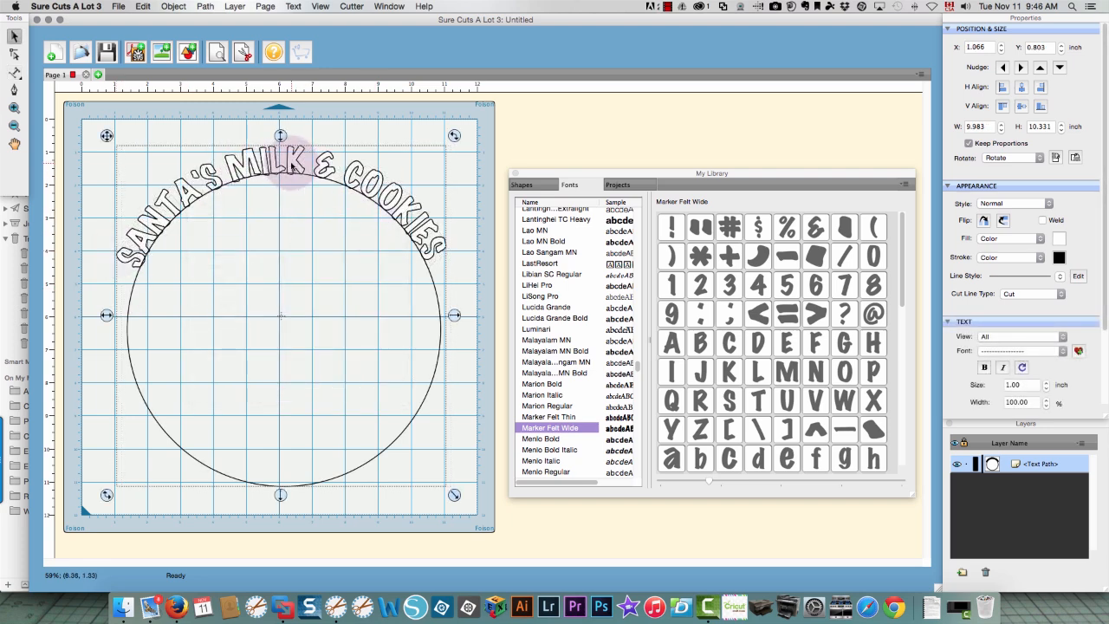
right_click(294, 164)
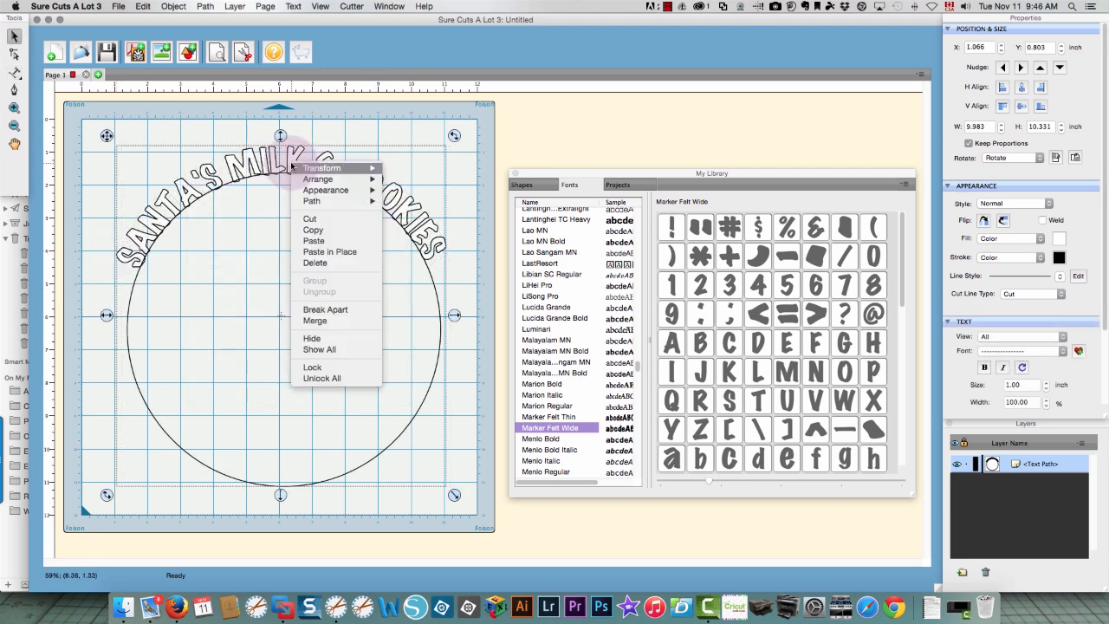
mouse_move(355, 201)
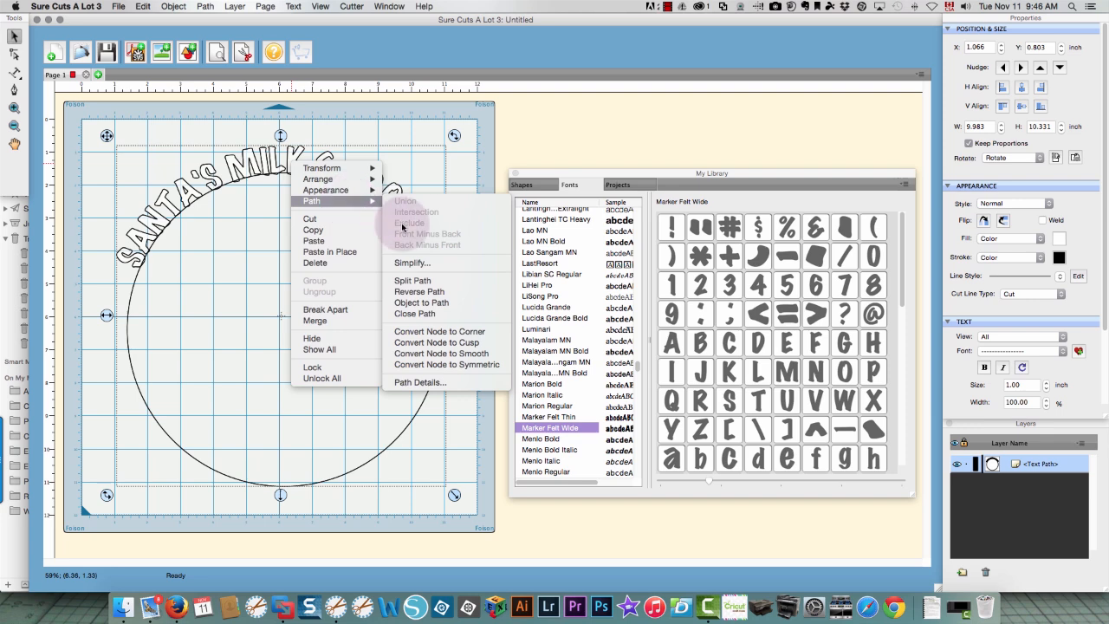
click(420, 303)
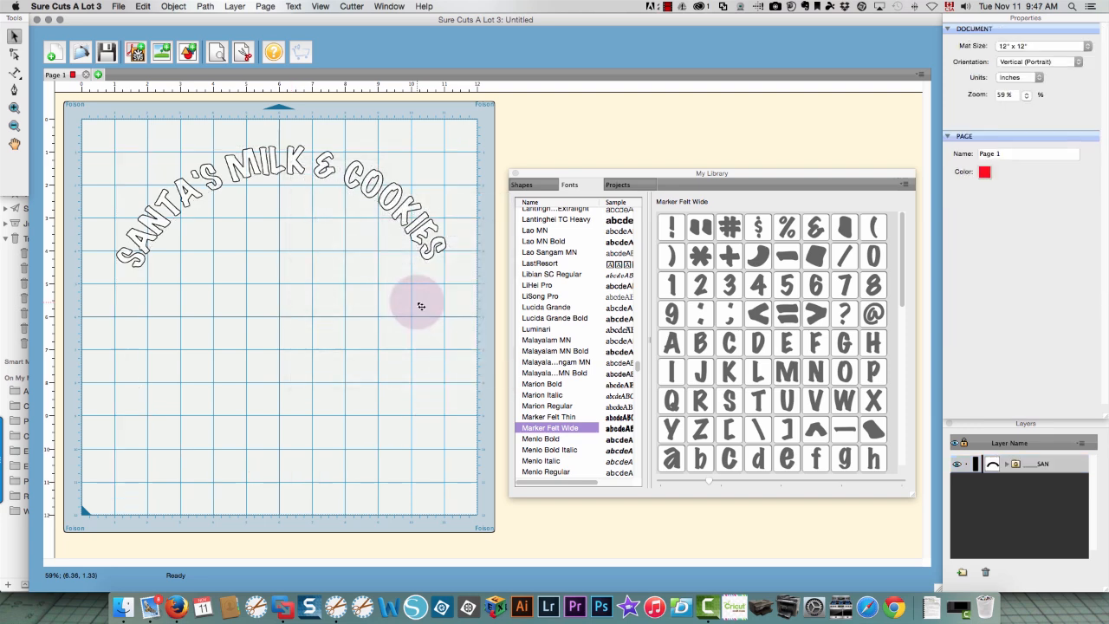
Copy the curved SANTA'S MILK & COOKIES text and paste a duplicate below the original.
click(211, 182)
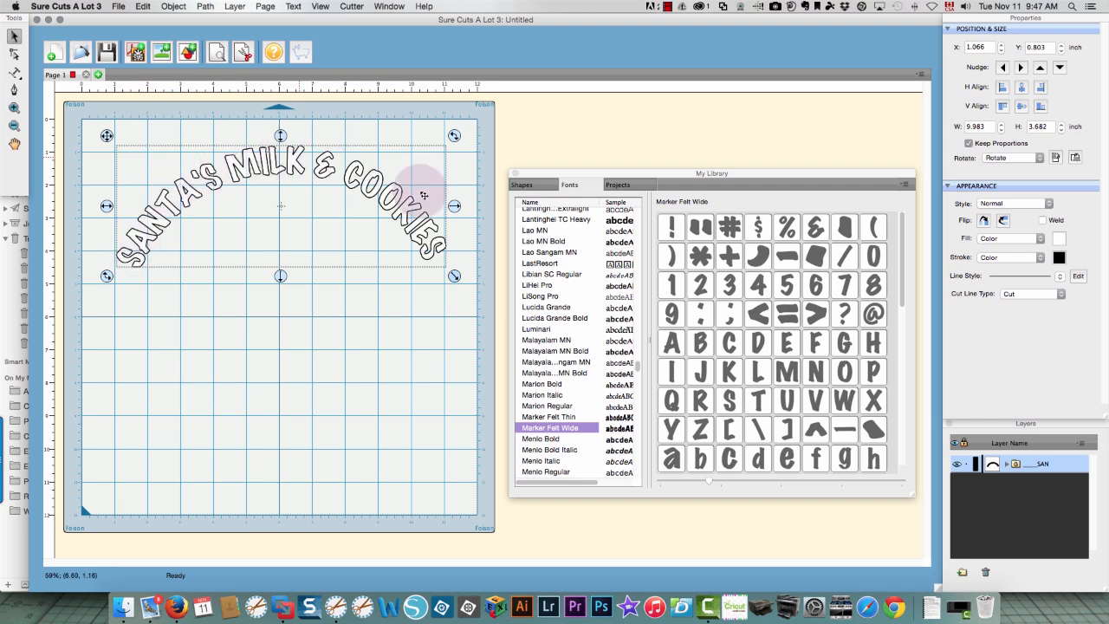
right_click(144, 228)
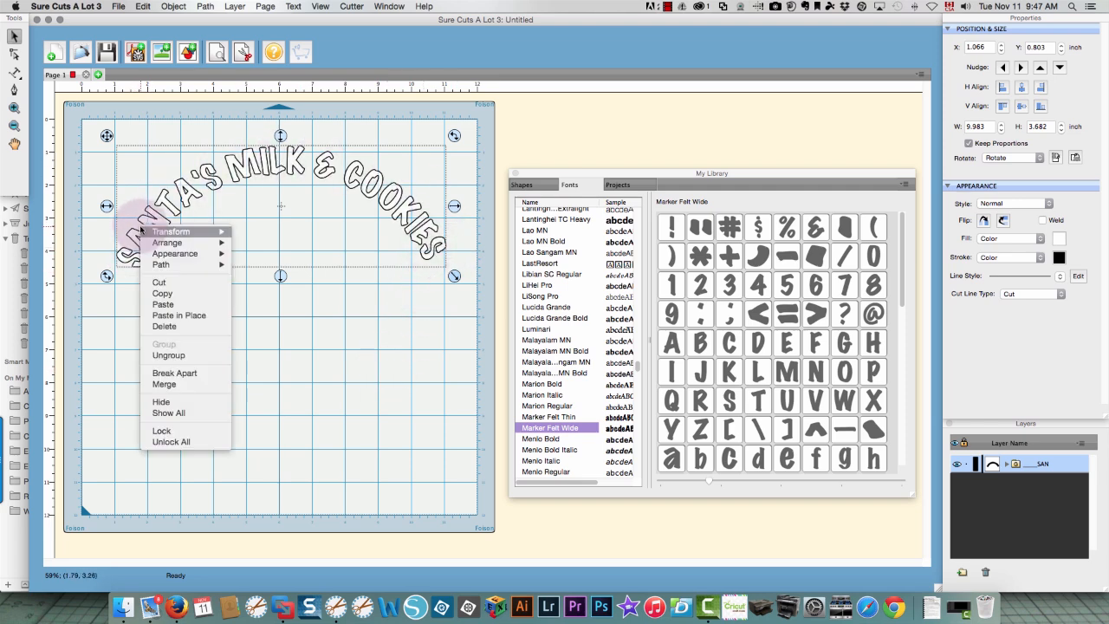
click(163, 298)
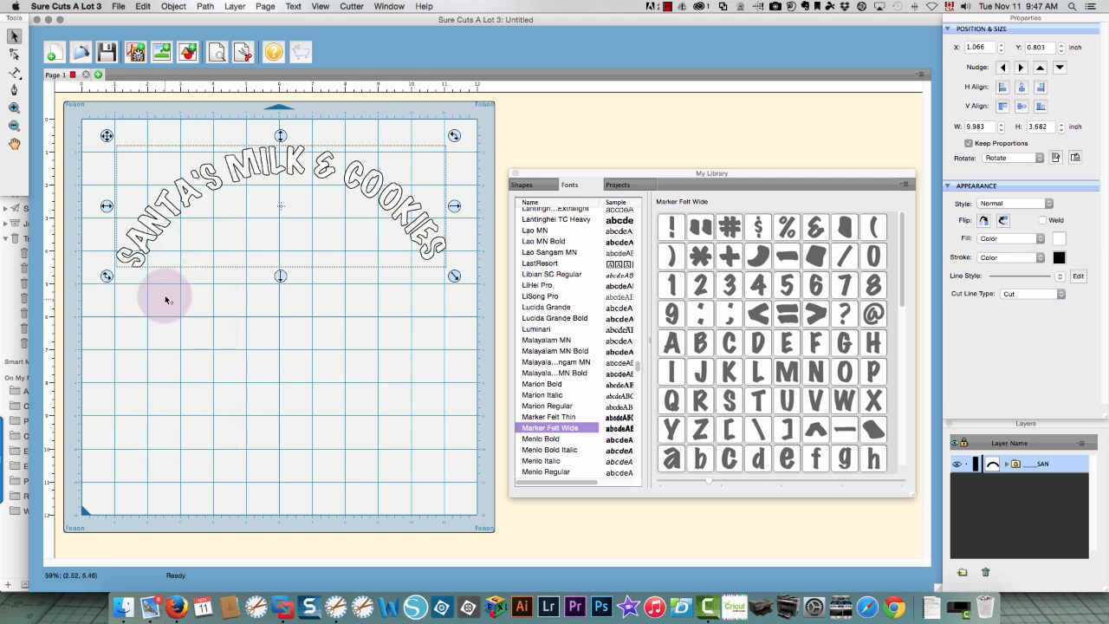
right_click(164, 192)
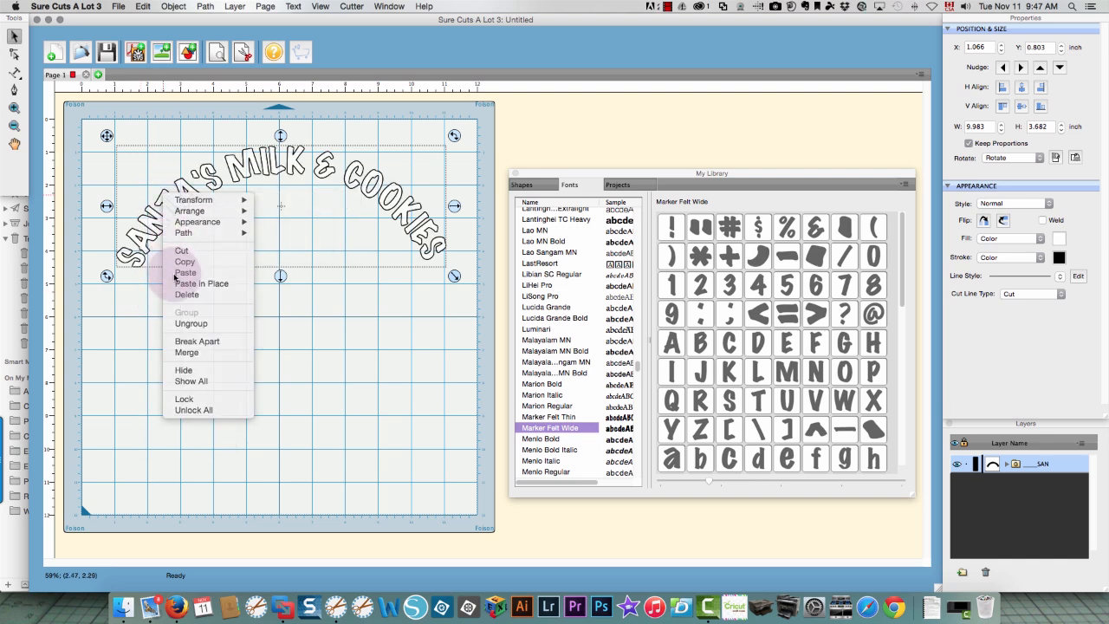
click(178, 273)
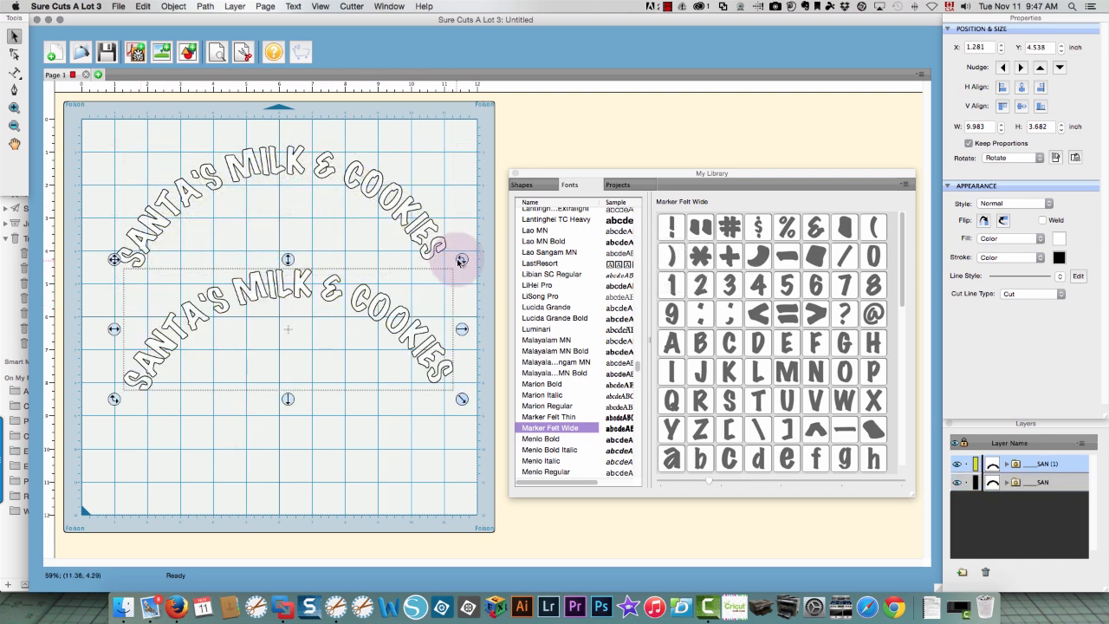
Rotate the duplicate curved text about 182 degrees and position it as the lower half of the ring, opposite the original.
drag(460, 256, 126, 390)
drag(335, 371, 328, 465)
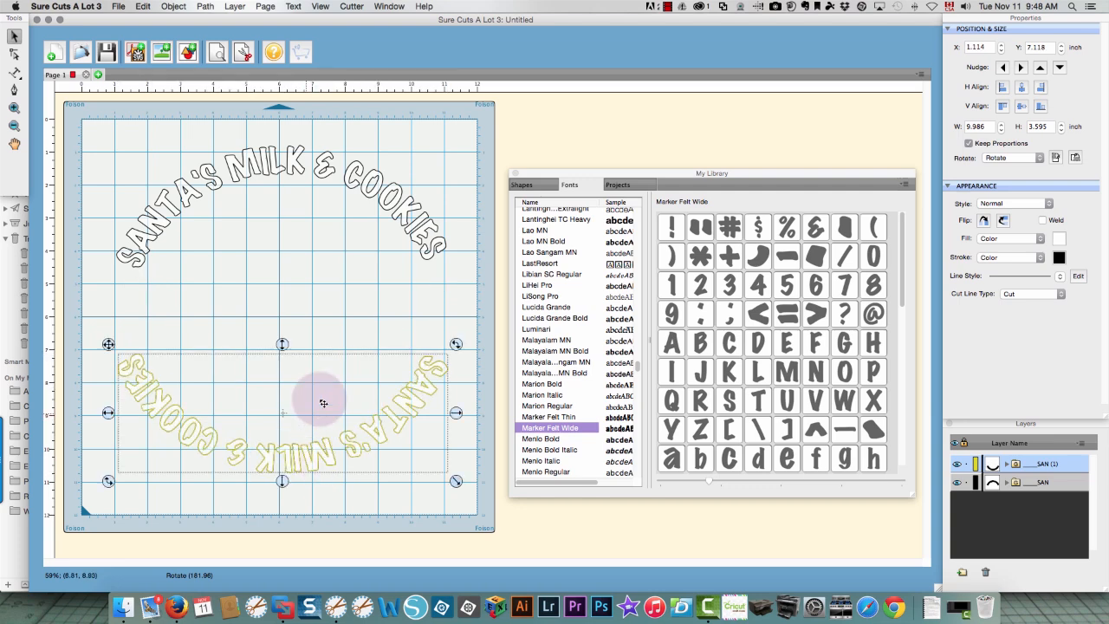
drag(386, 436, 356, 434)
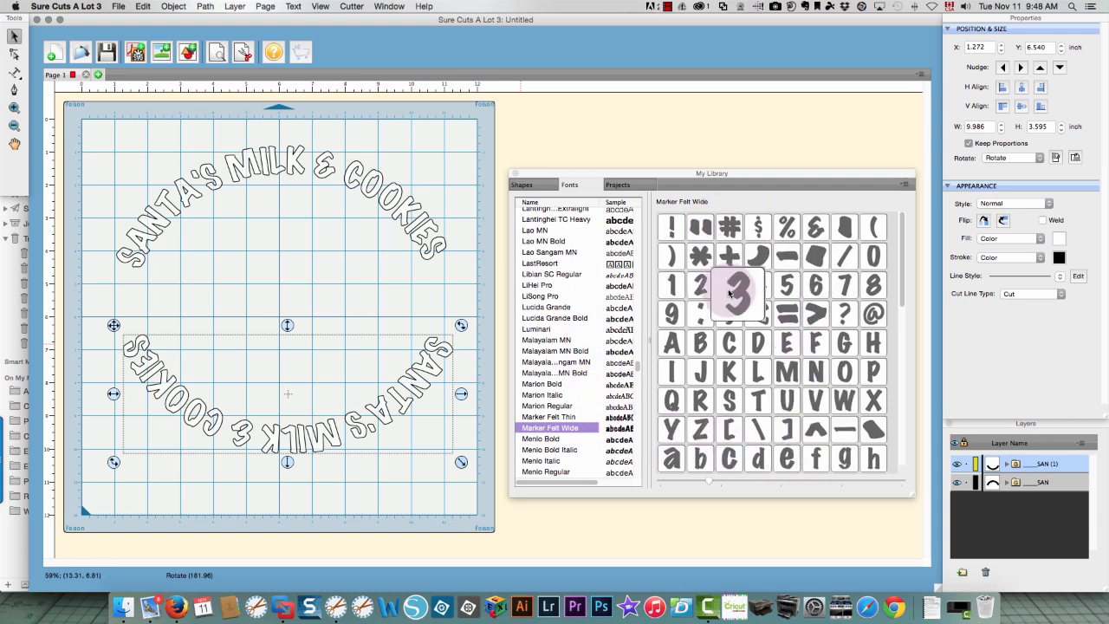
click(141, 296)
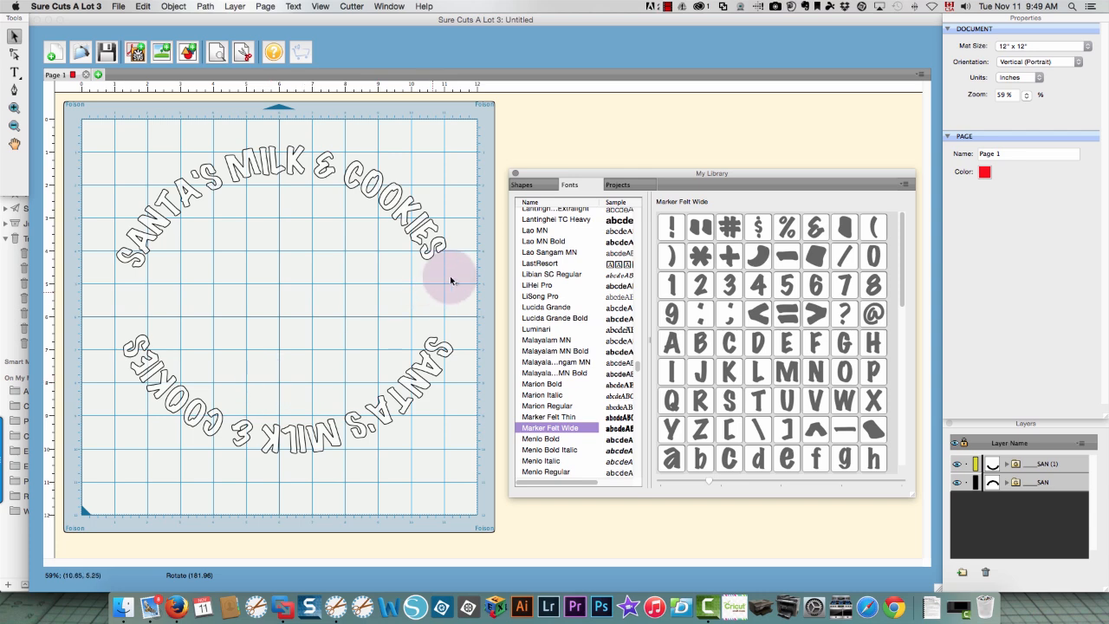
Add Snow Flake 1 from the library's Winter shapes and place it in the left gap between the two curved texts.
click(523, 184)
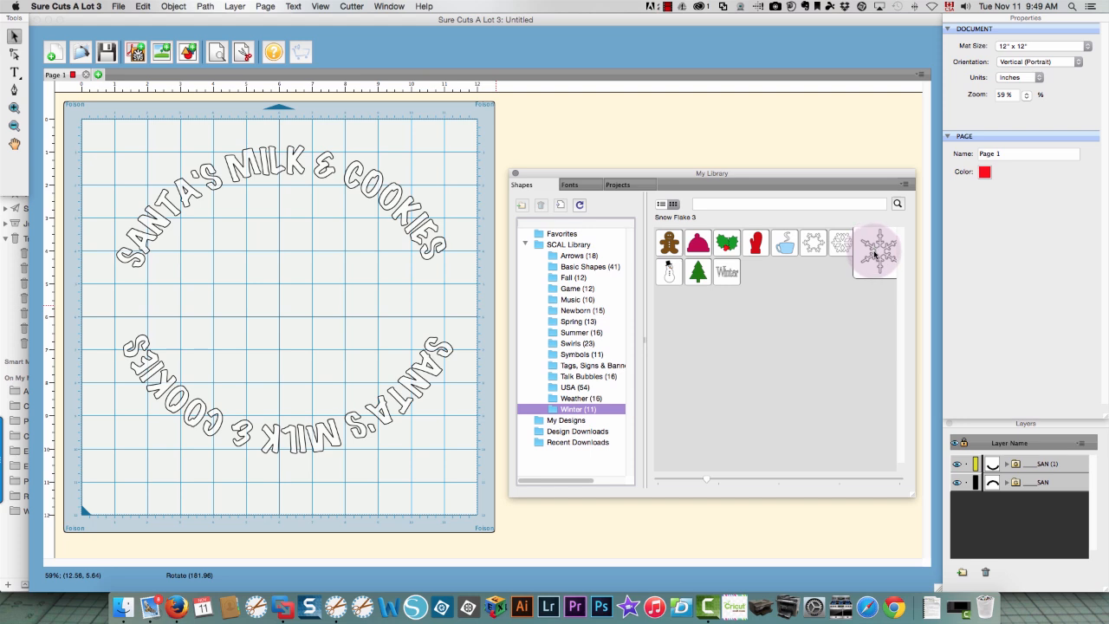
double_click(812, 249)
drag(224, 257, 130, 300)
Duplicate the snowflake and place the copy in the right gap between the curved texts, level with the first.
right_click(137, 298)
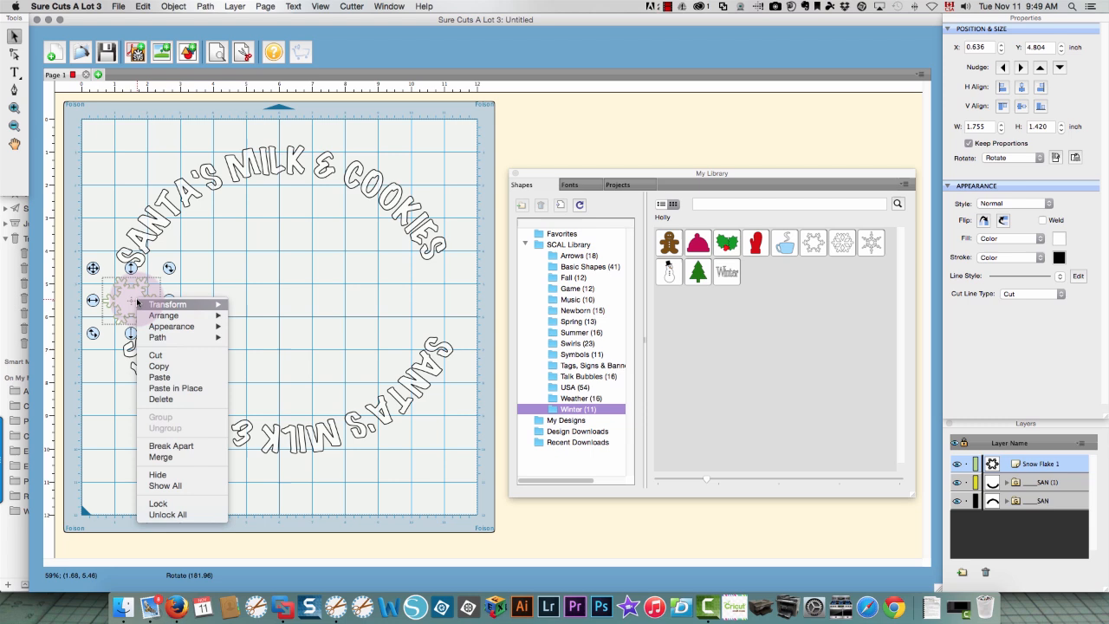
click(176, 377)
right_click(247, 308)
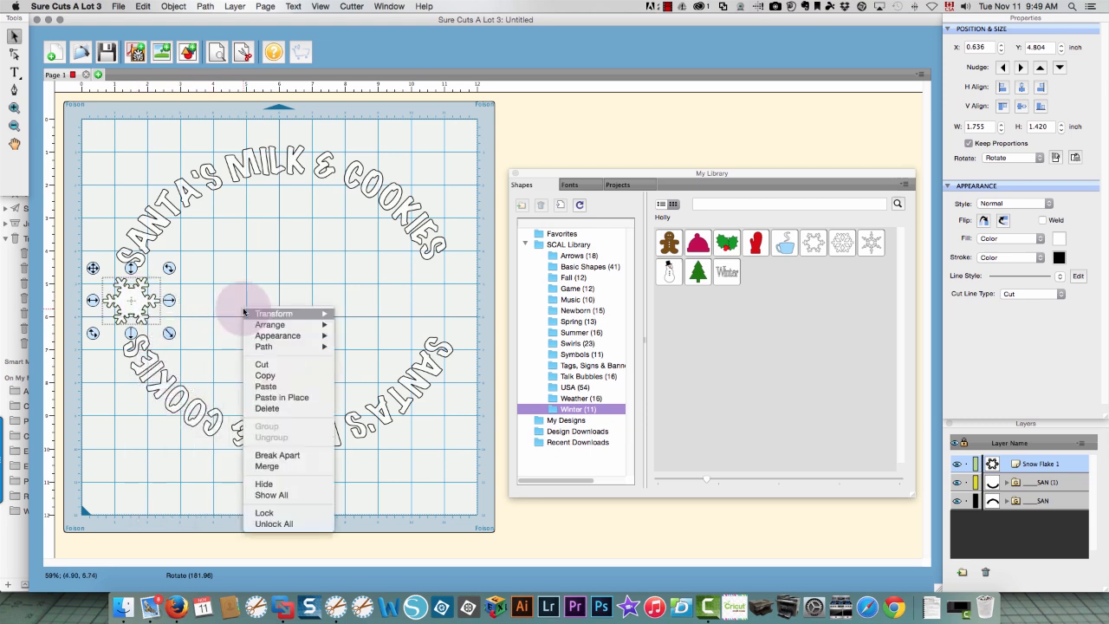
click(265, 386)
drag(149, 292, 448, 300)
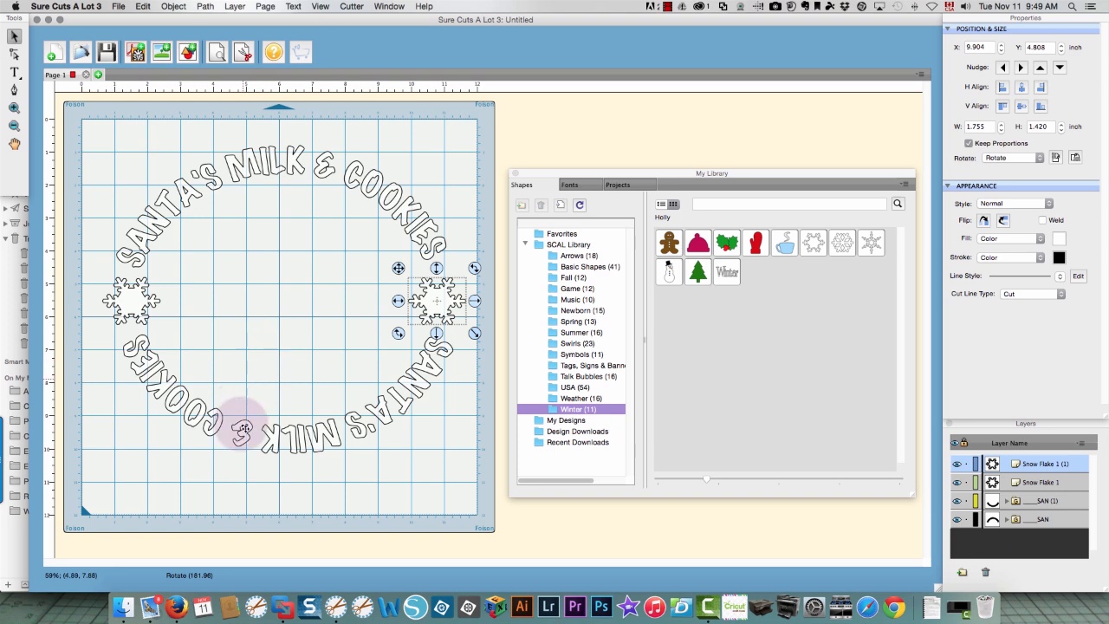
click(262, 460)
drag(277, 448, 333, 440)
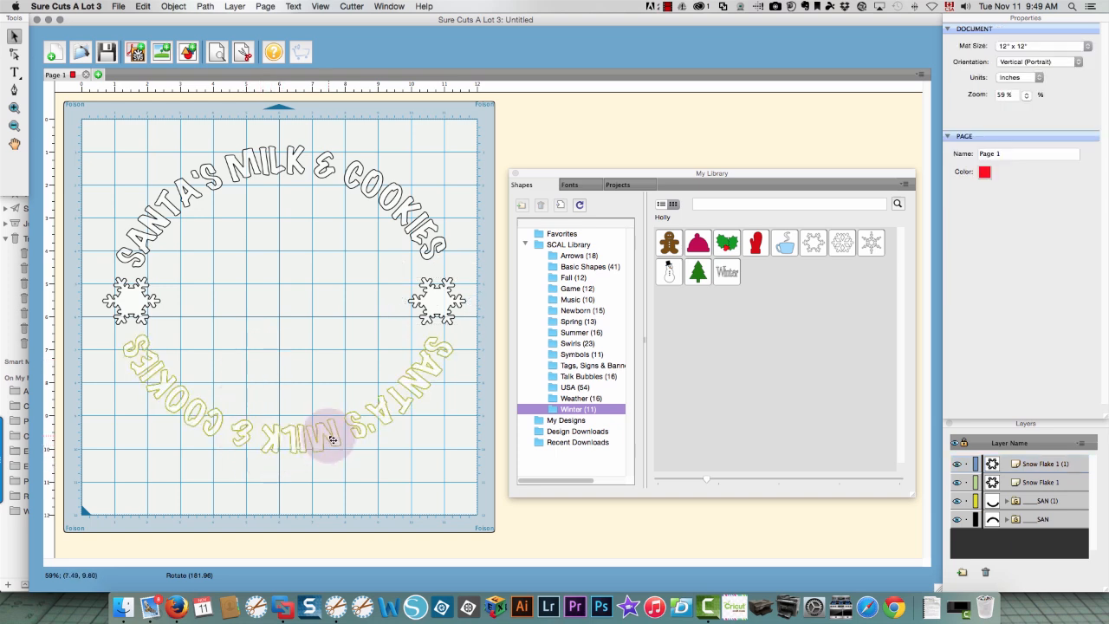
drag(332, 439, 285, 434)
click(82, 135)
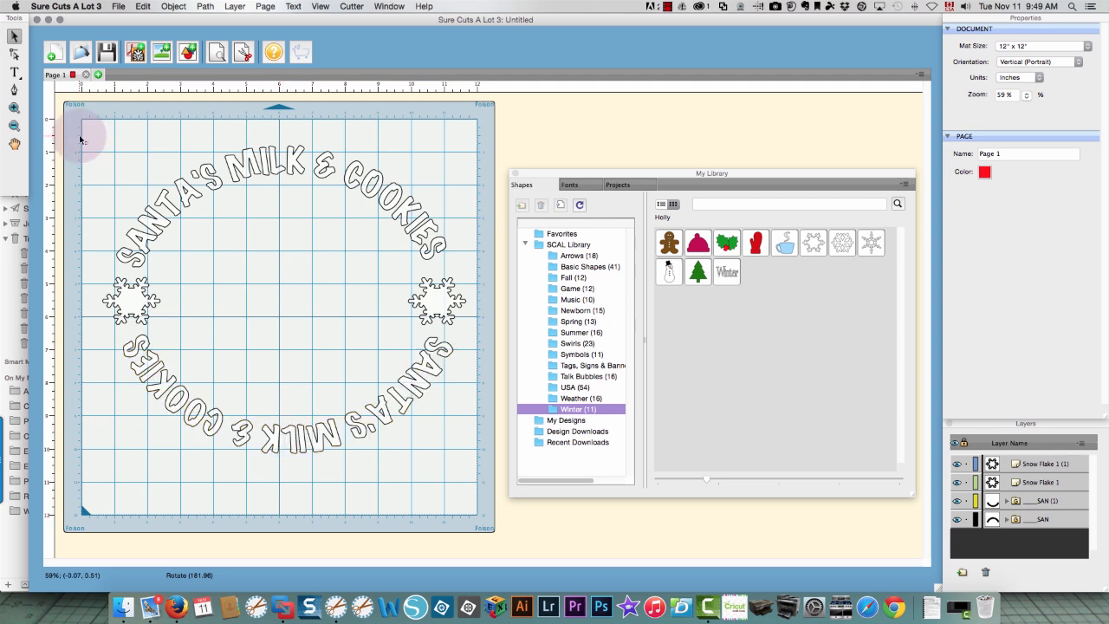
click(308, 173)
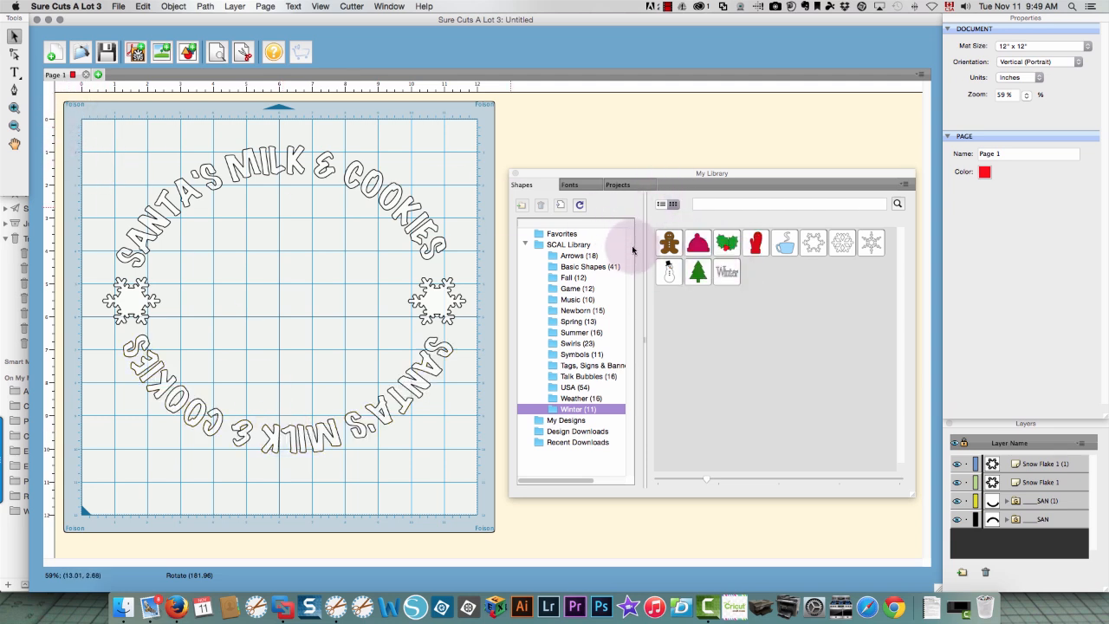
Add a circle from the library's Basic Shapes and set its width to 13 inches with proportions kept.
click(572, 268)
mouse_move(838, 312)
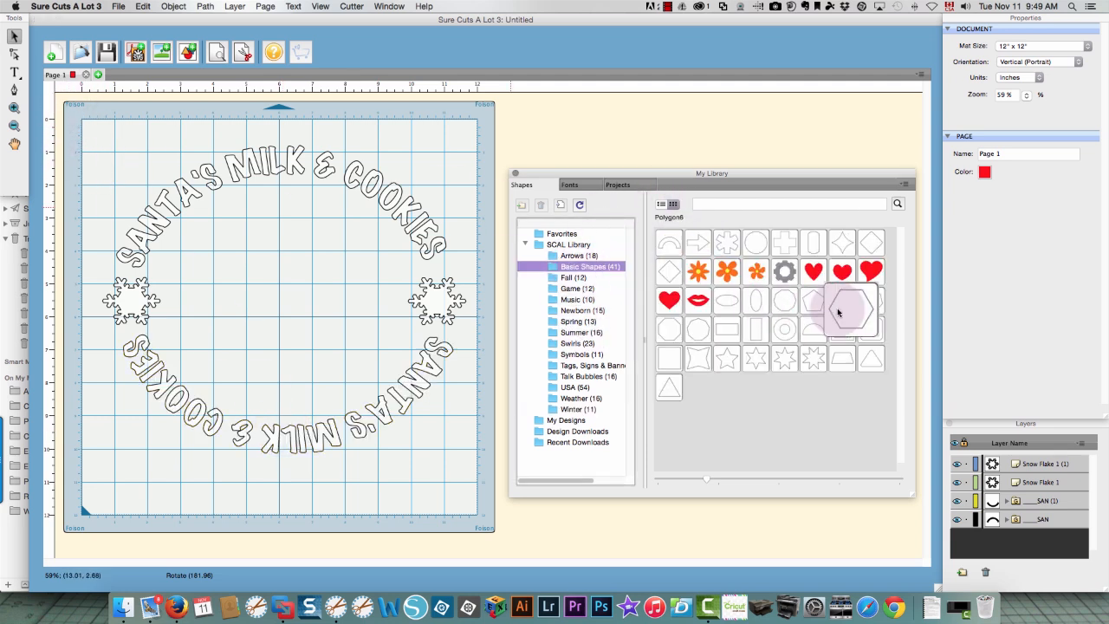
double_click(759, 246)
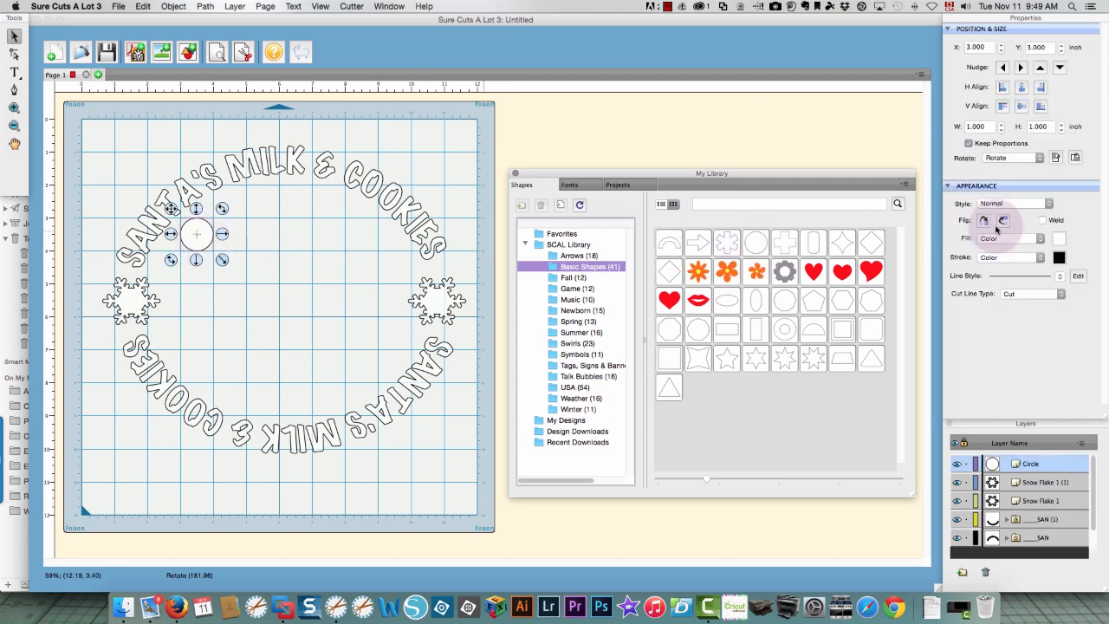
click(984, 127)
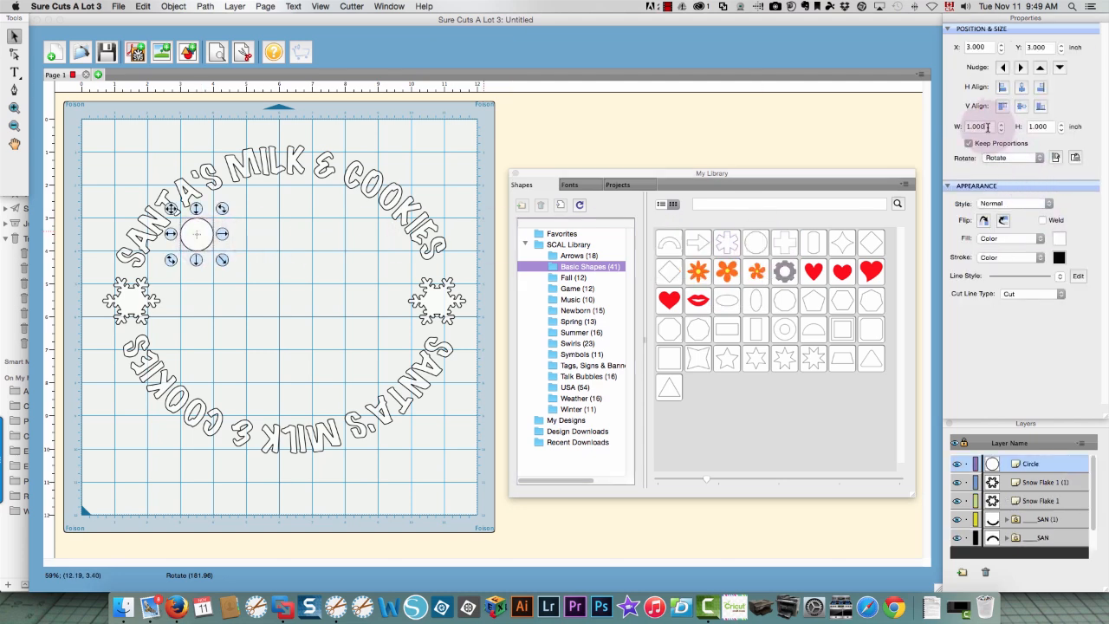
text(13)
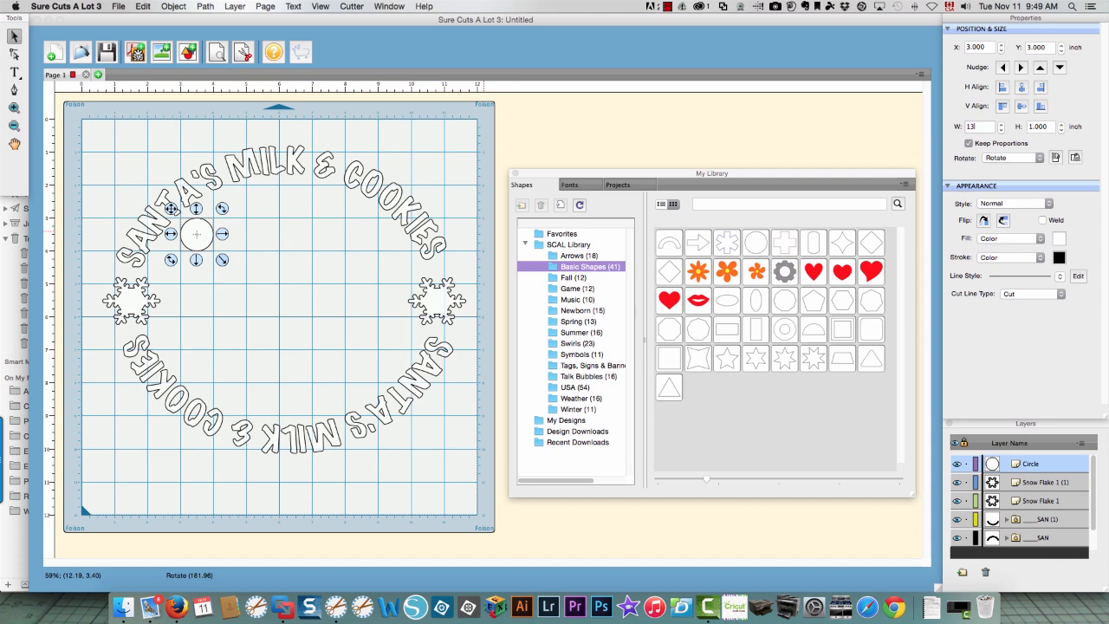
key(Return)
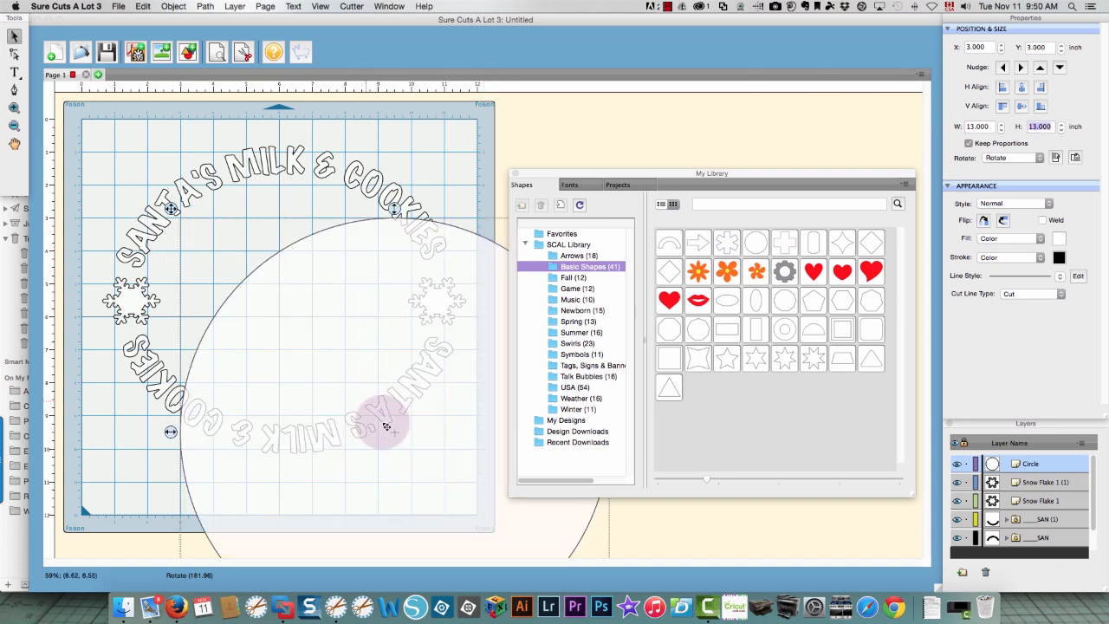
Move both curved texts and both snowflakes off the mat, and centre the 13 inch circle over the mat.
drag(427, 476, 663, 387)
drag(279, 222, 644, 172)
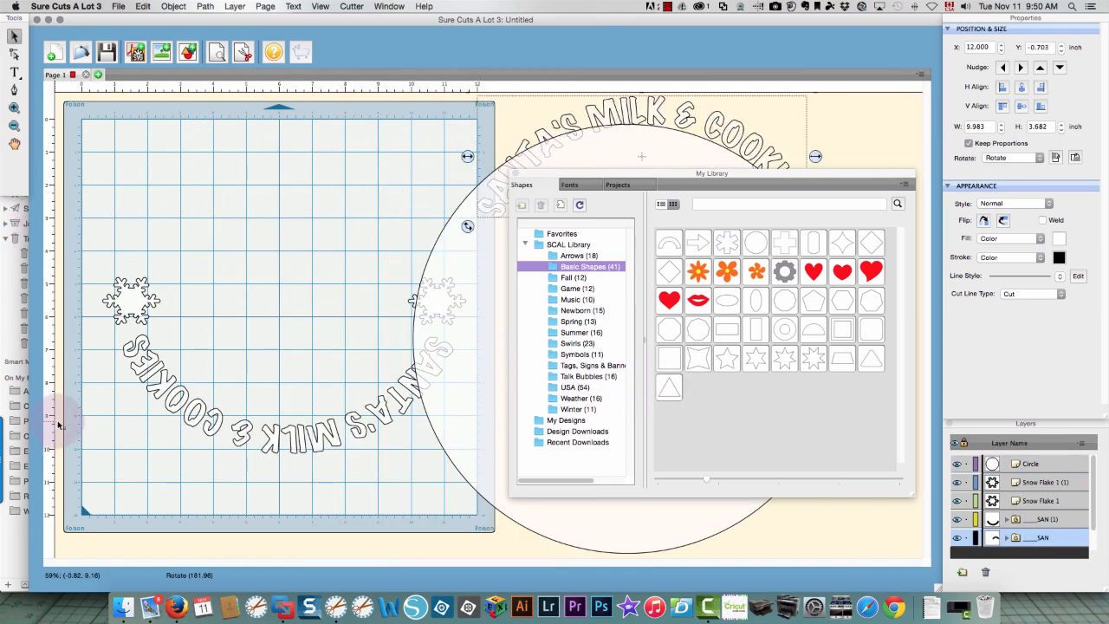
drag(292, 426, 470, 564)
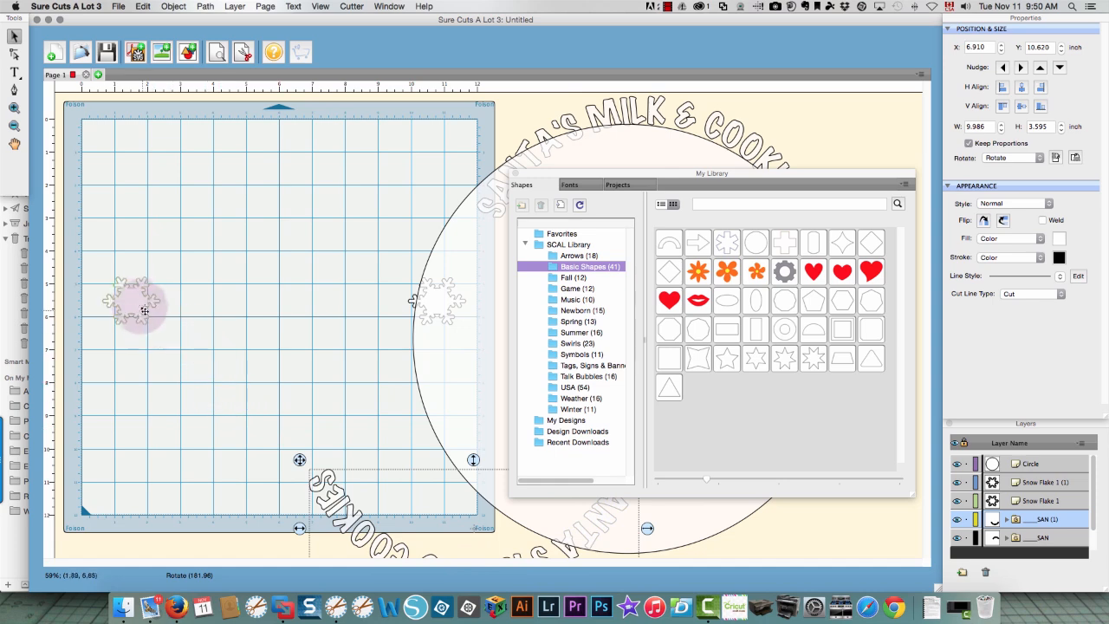
drag(136, 303, 92, 539)
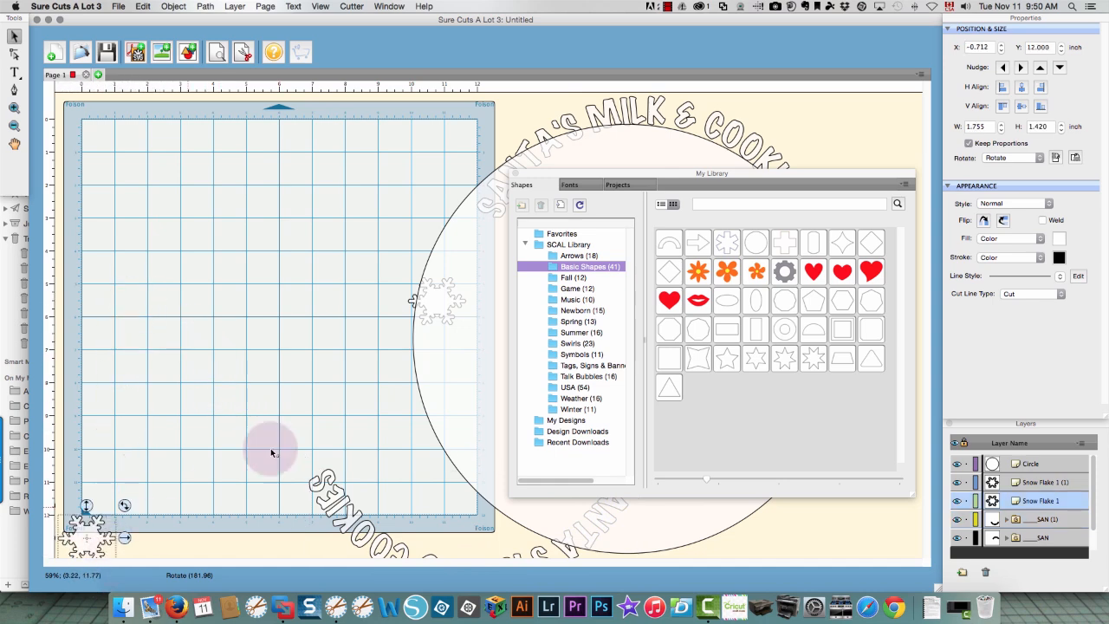
click(410, 302)
drag(414, 303, 878, 564)
drag(513, 405, 130, 364)
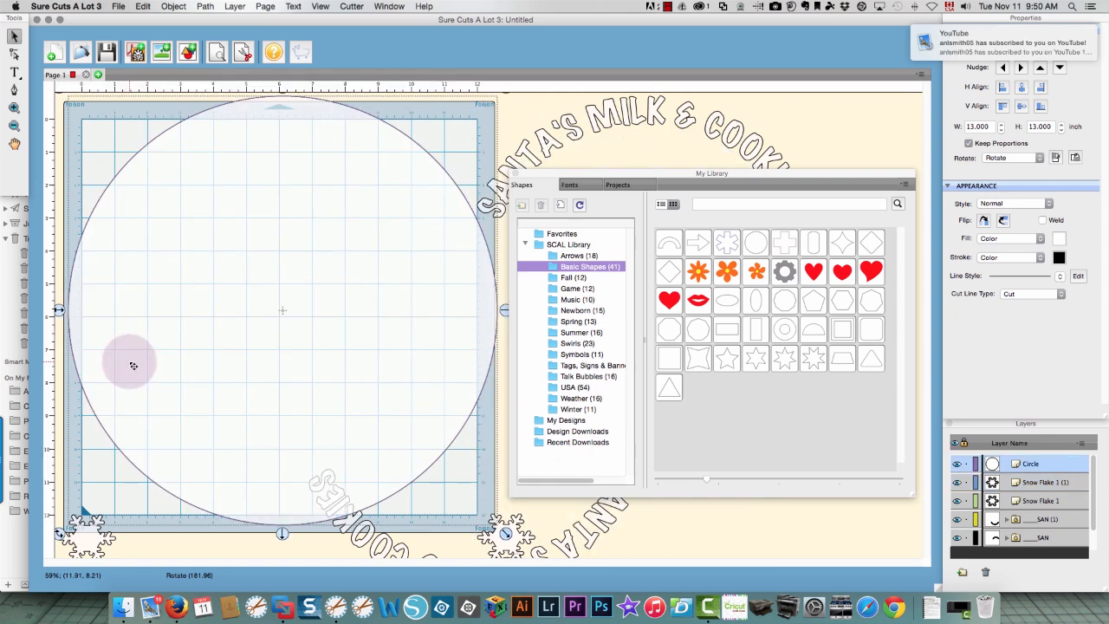
Place the two curved texts inside the circle along its lower and upper edges, and rotate the upper text about 1.5 degrees.
click(587, 541)
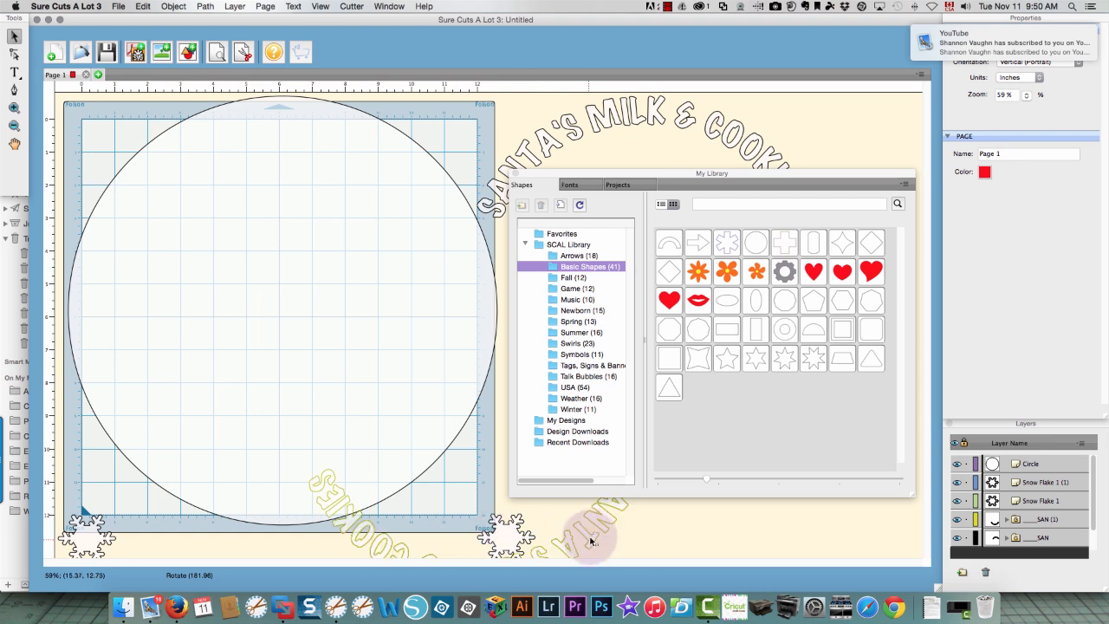
drag(593, 538, 390, 456)
click(641, 113)
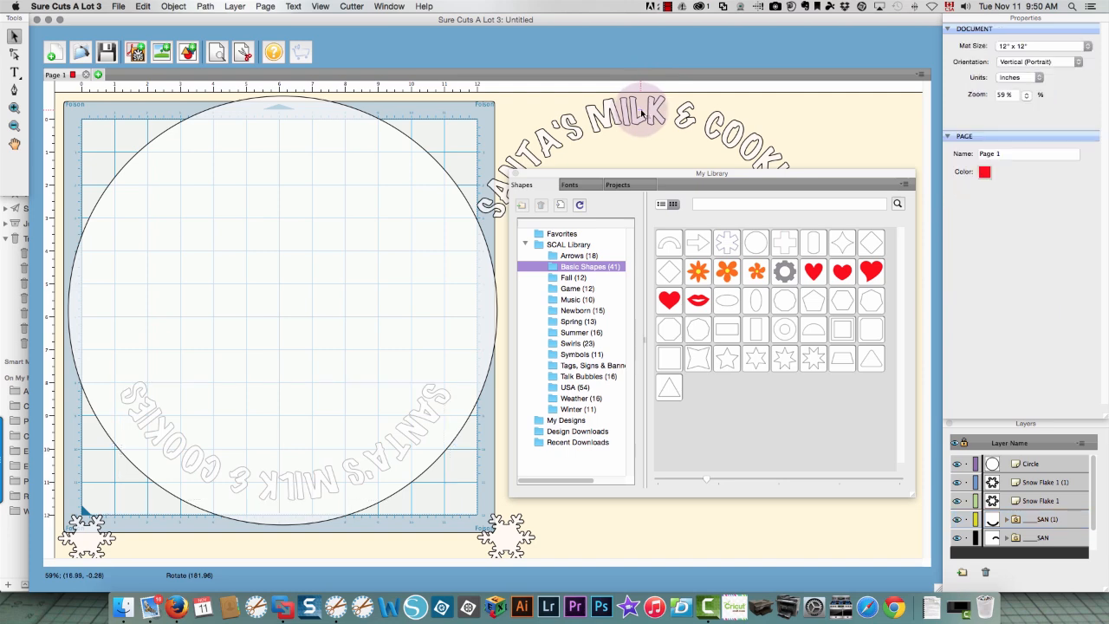
drag(641, 113, 278, 144)
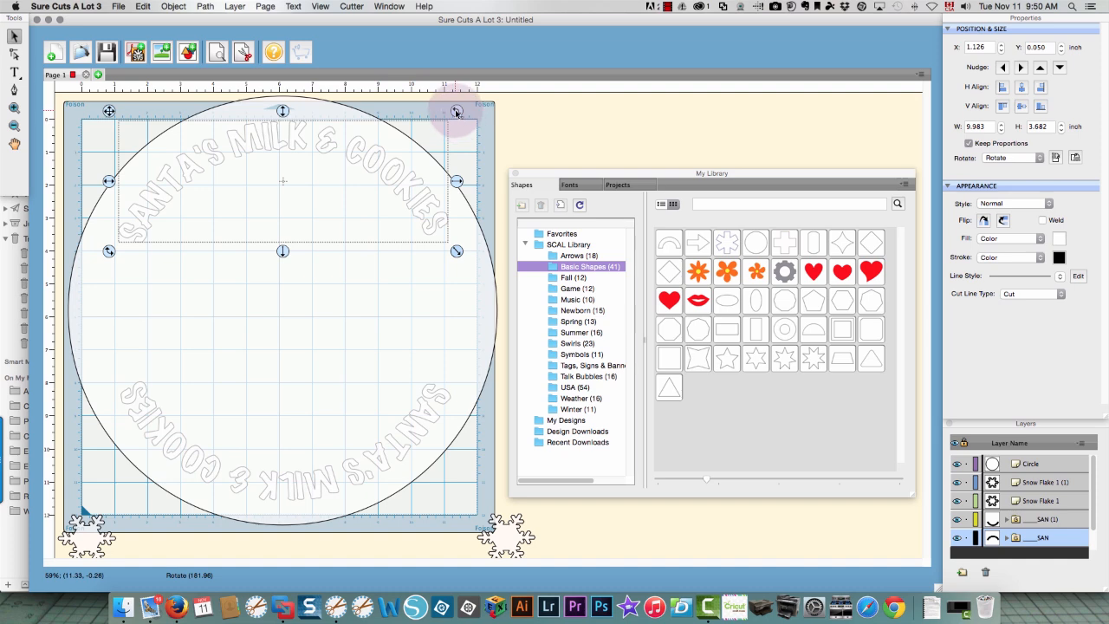
drag(457, 113, 458, 119)
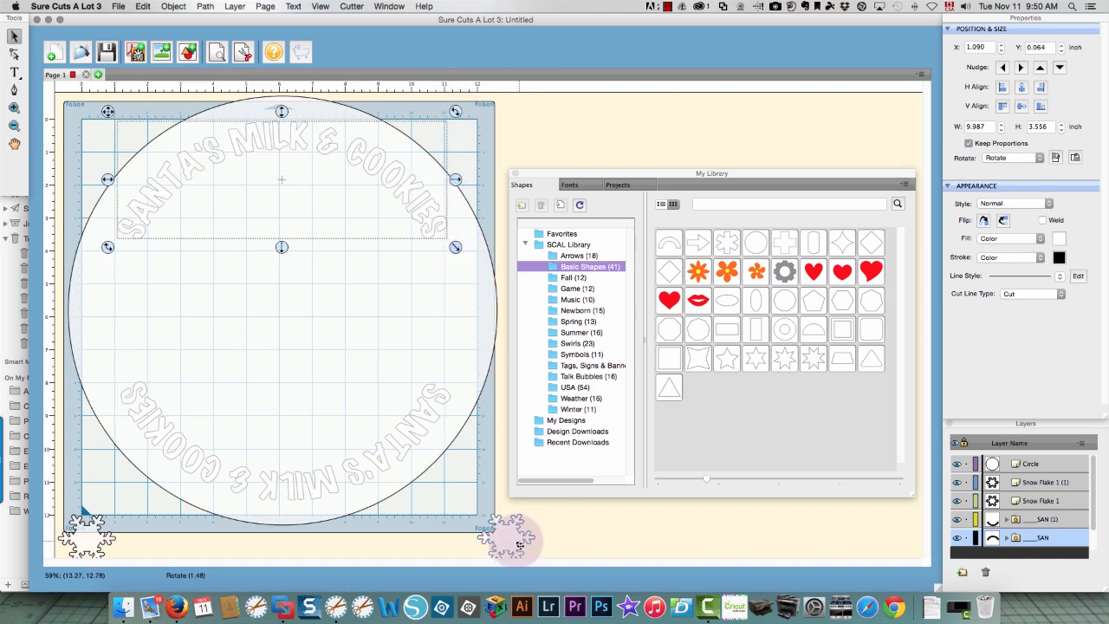
Place the snowflakes inside the circle's right and left sides between the texts, and nudge the circle slightly up and right around the design.
drag(518, 544, 469, 320)
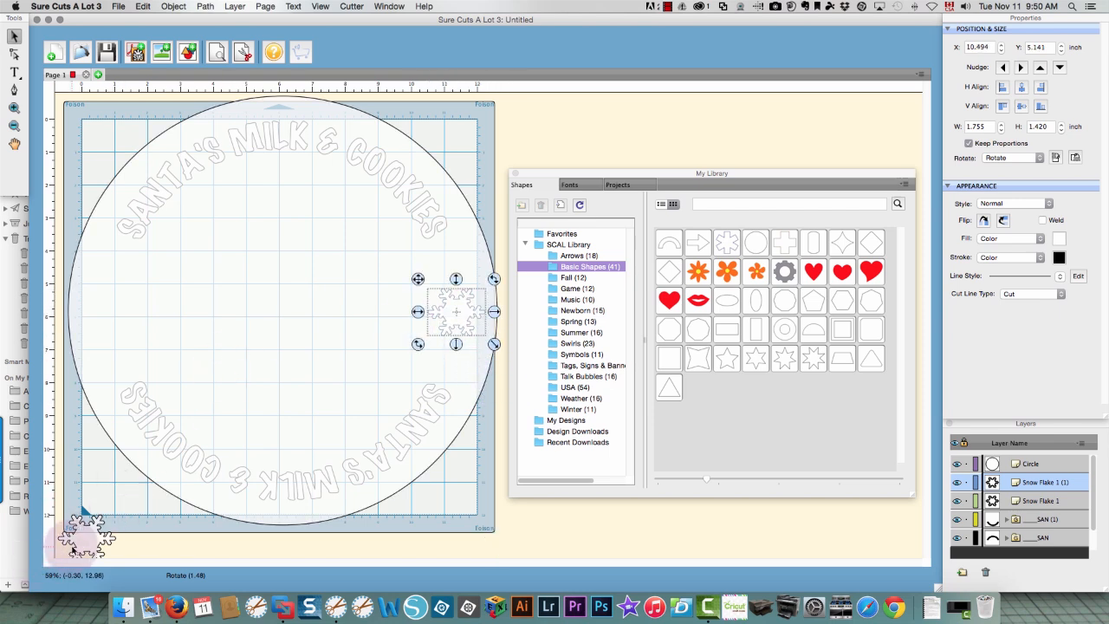
drag(73, 550, 105, 323)
click(587, 118)
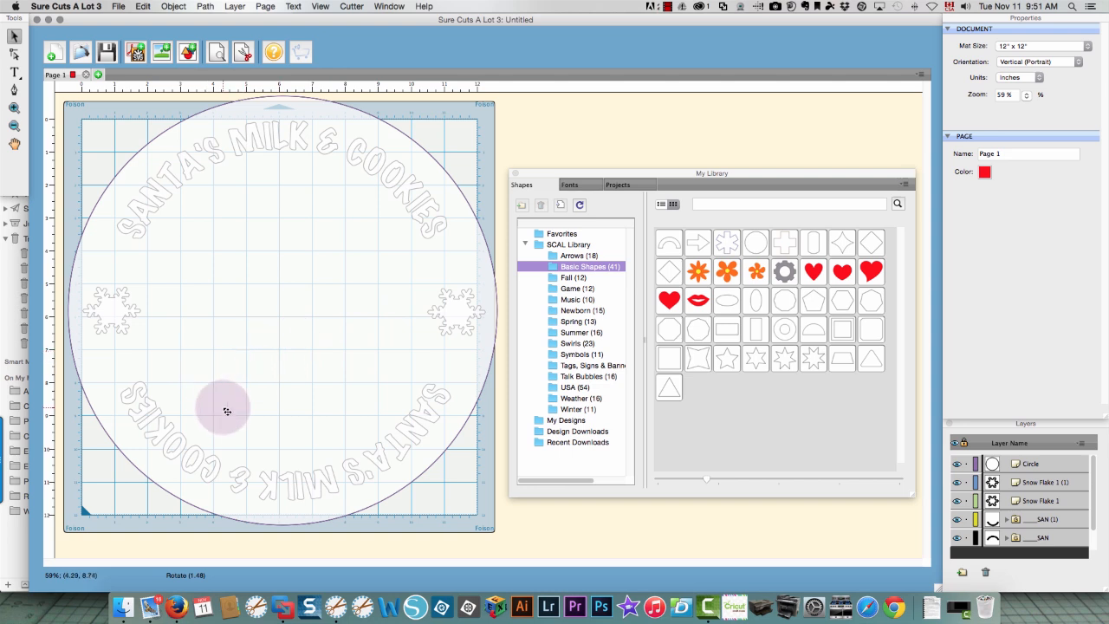
click(347, 467)
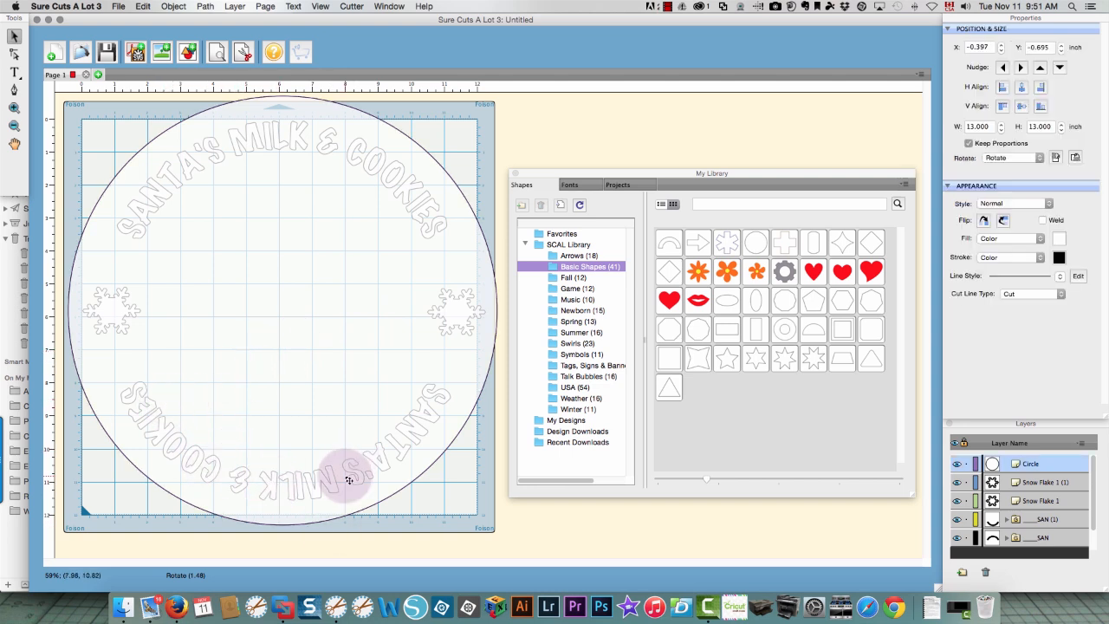
drag(347, 474, 347, 471)
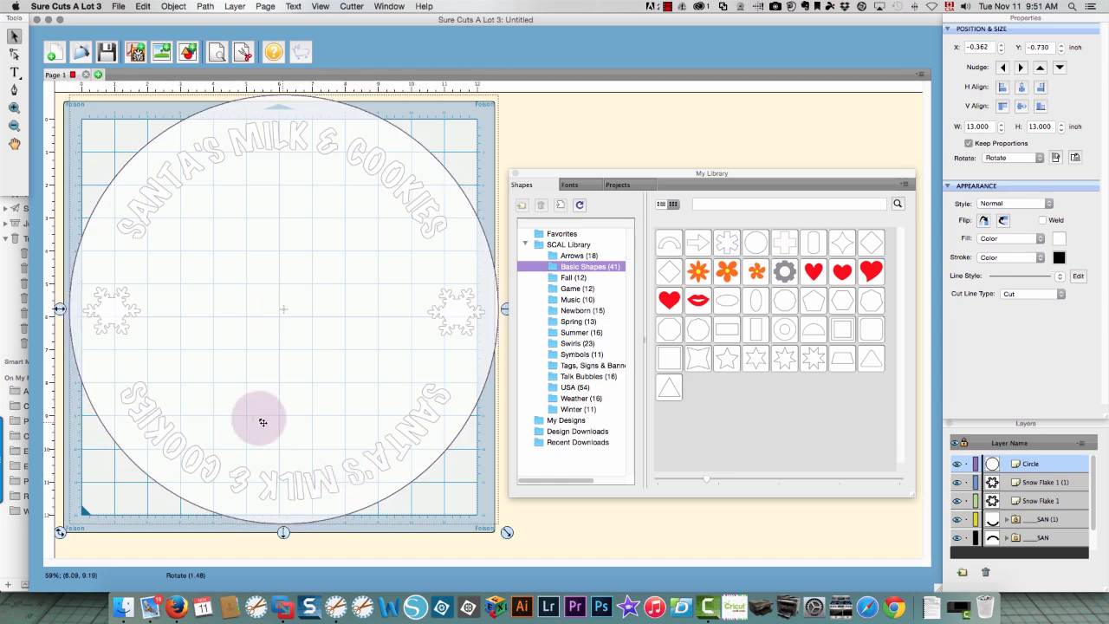